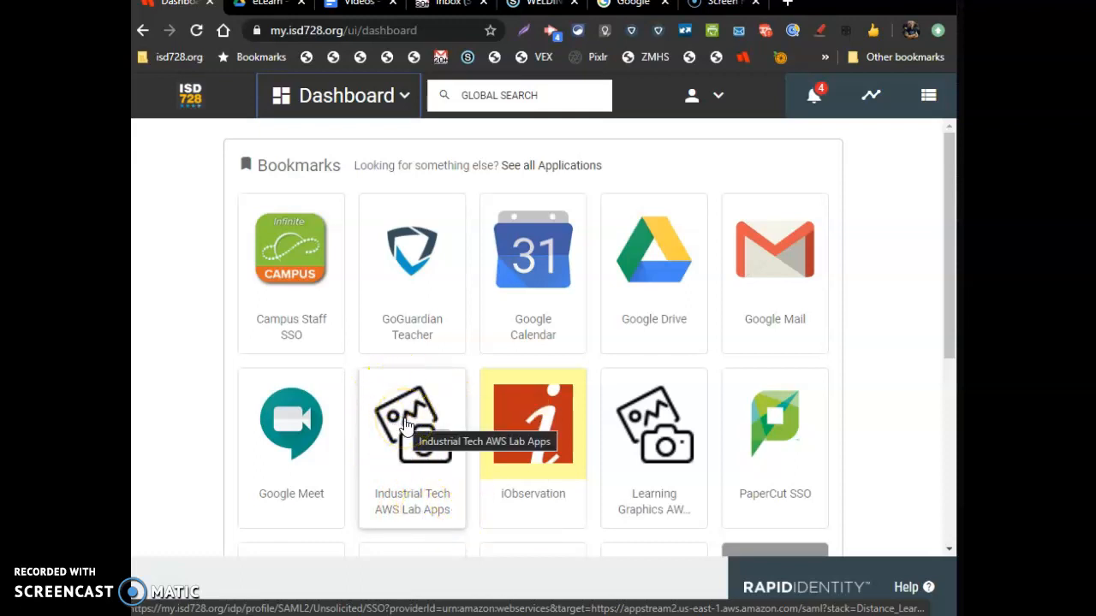
Open the Industrial Tech AWS Lab Apps bookmark and sign in with the Rapid_Appstream_Saml_IT role
click(406, 426)
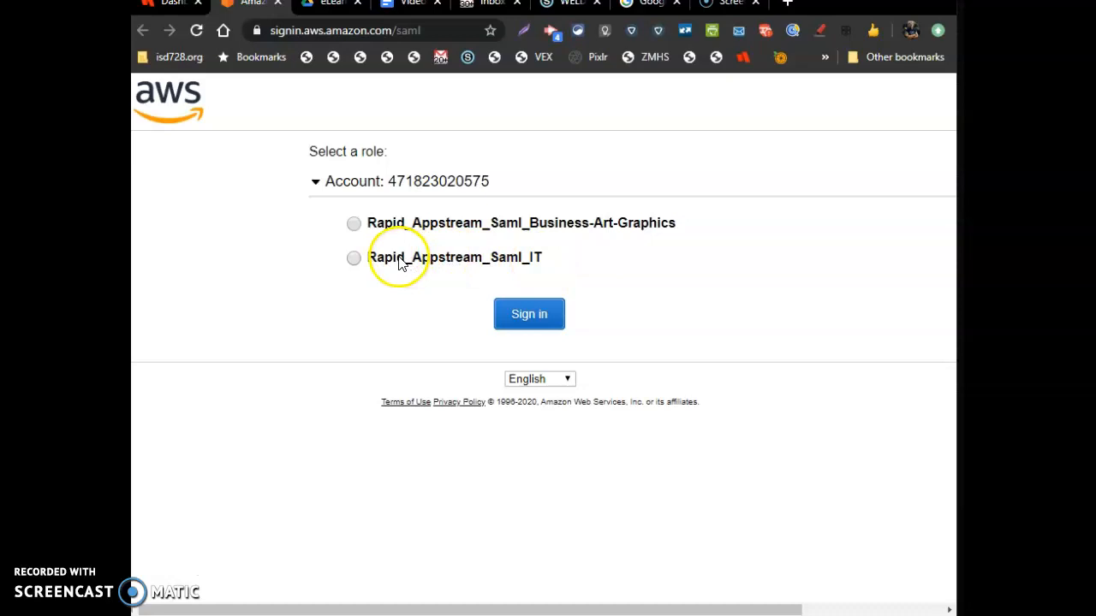
click(355, 260)
click(528, 322)
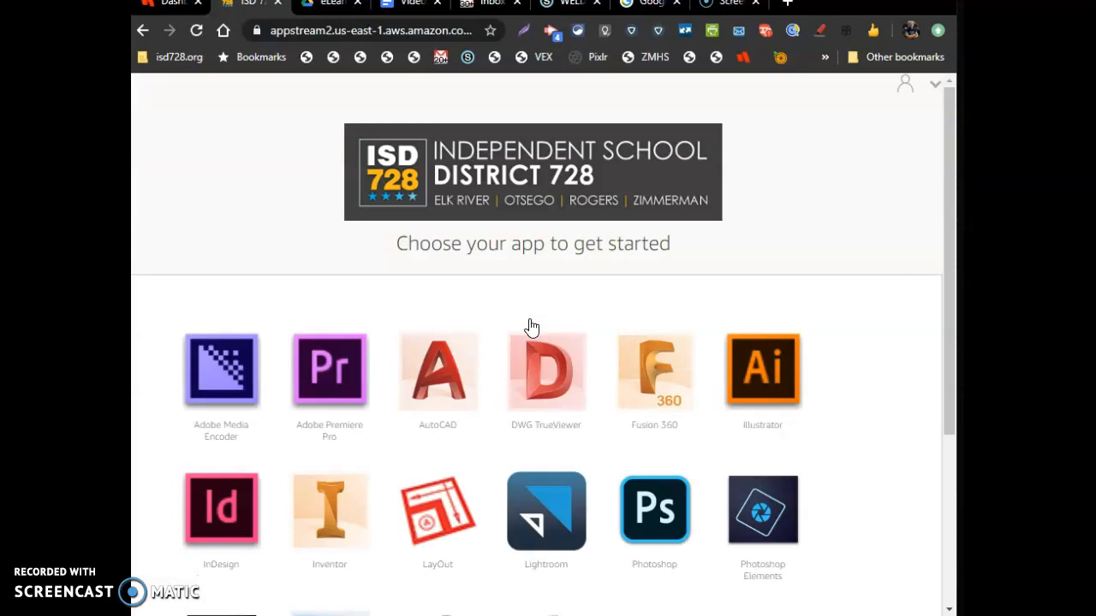
Launch SketchUp from the list of available apps
scroll(531, 327, down, 1)
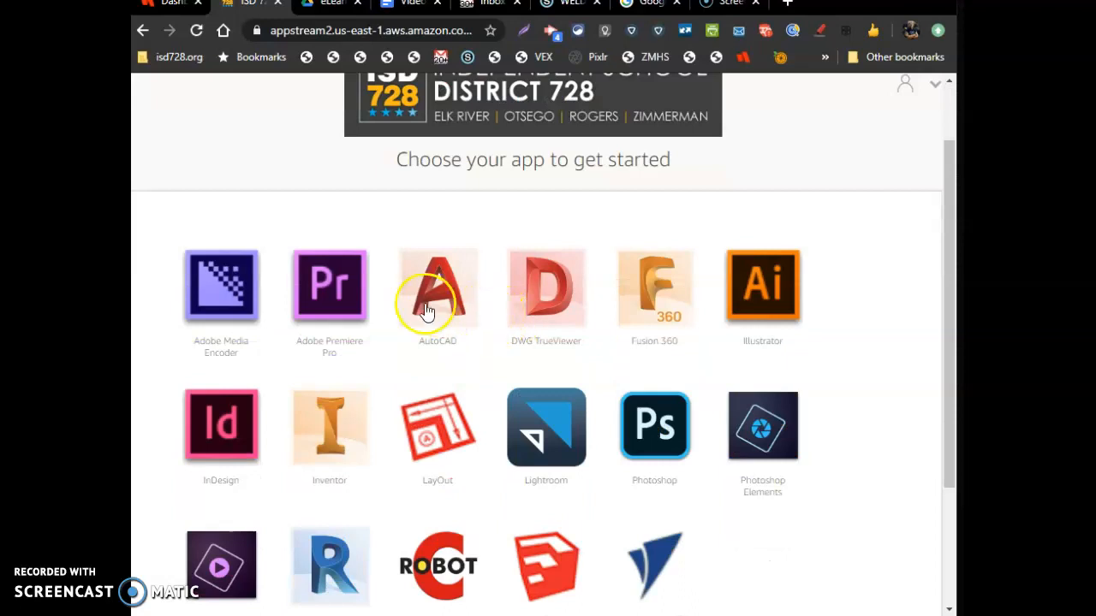
scroll(373, 306, down, 1)
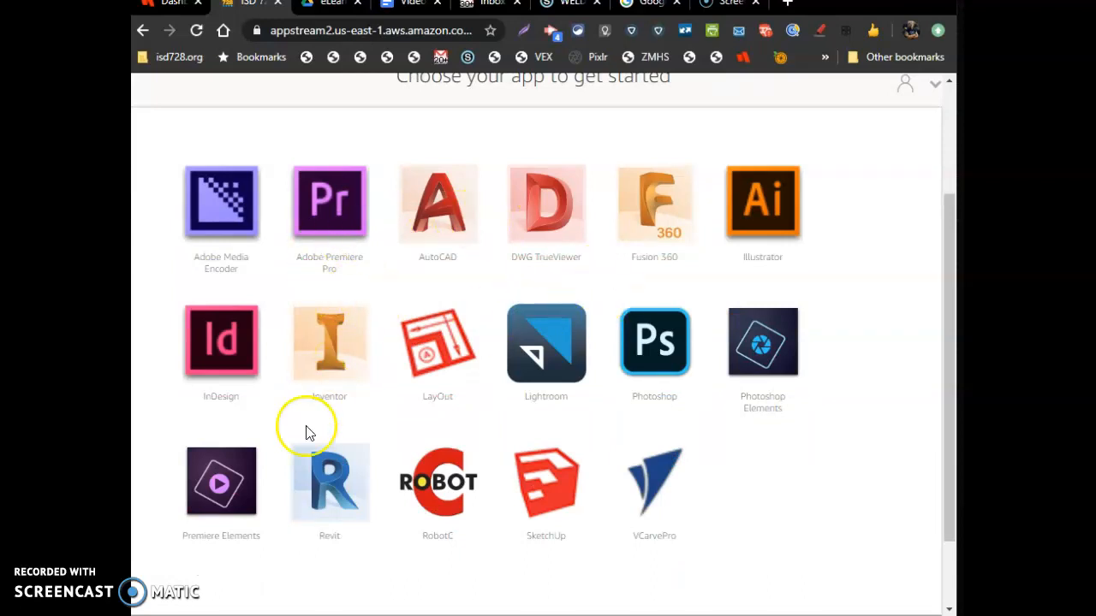
click(562, 503)
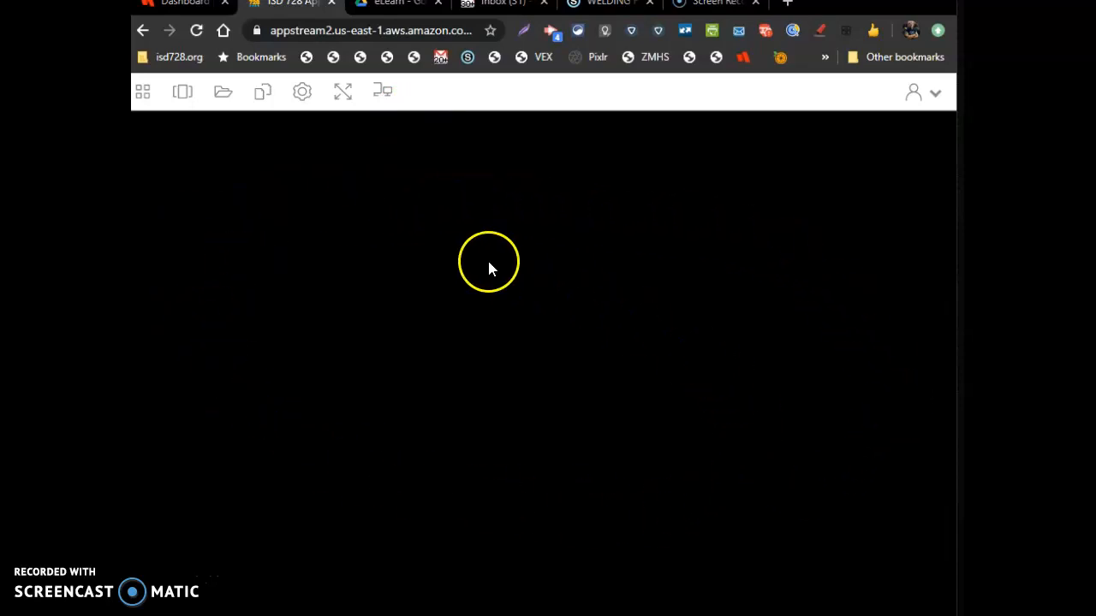
Open SketchUp from the streaming session's application list
click(143, 92)
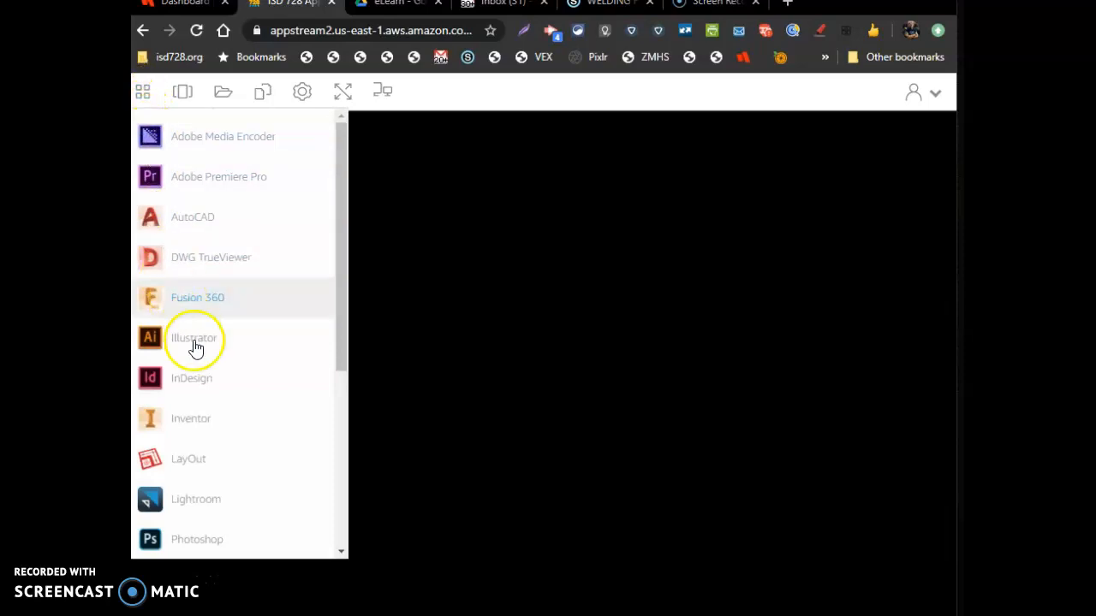
scroll(213, 428, down, 2)
scroll(213, 428, down, 2)
click(200, 432)
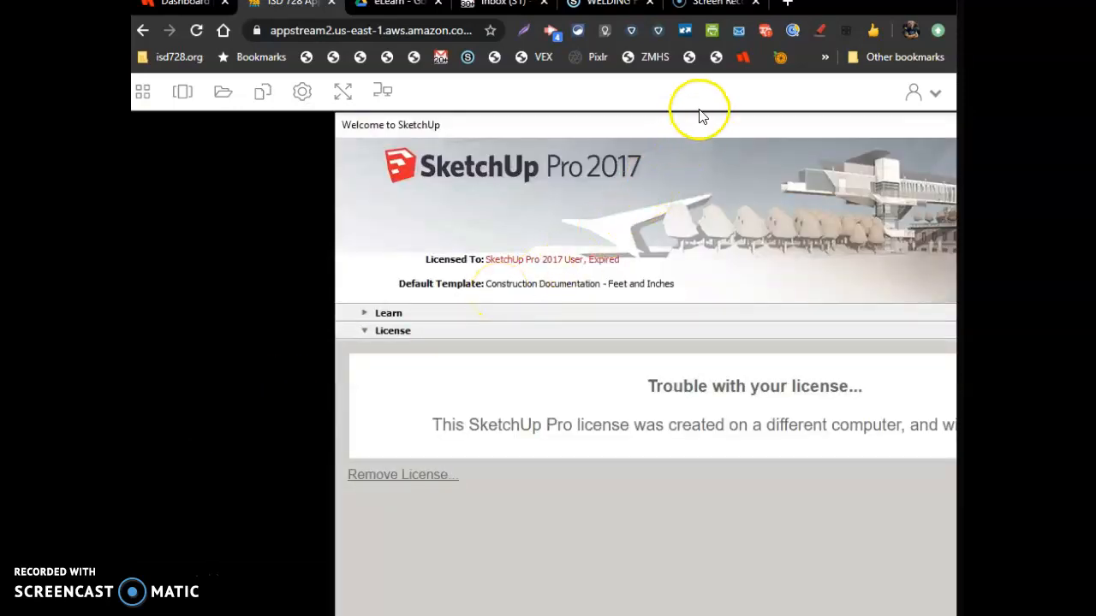
Move the Welcome to SketchUp window into view and add the licence
drag(704, 123, 571, 129)
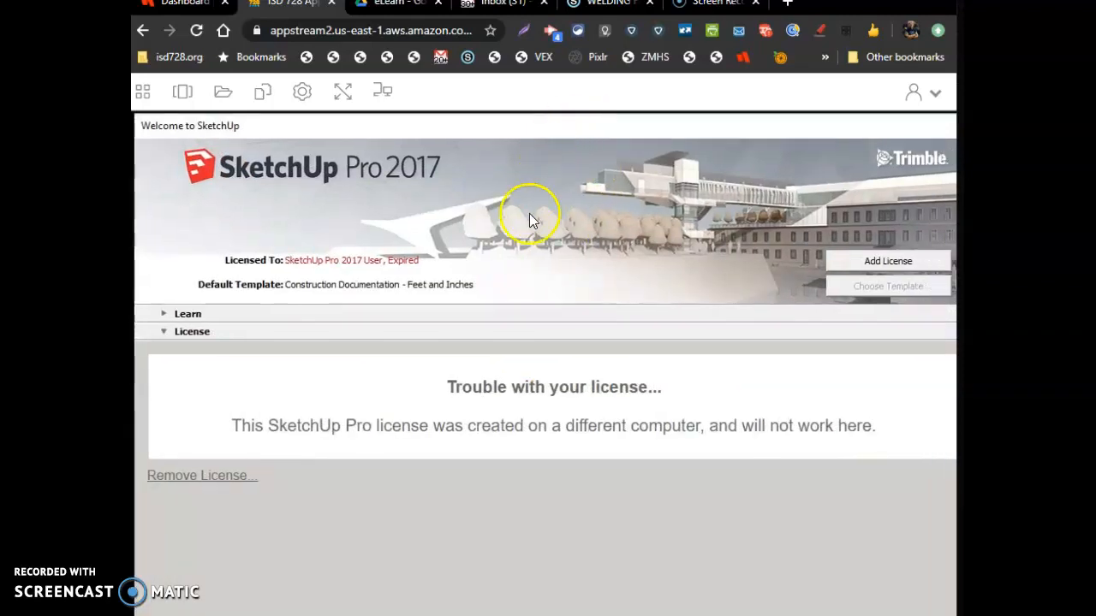
click(853, 263)
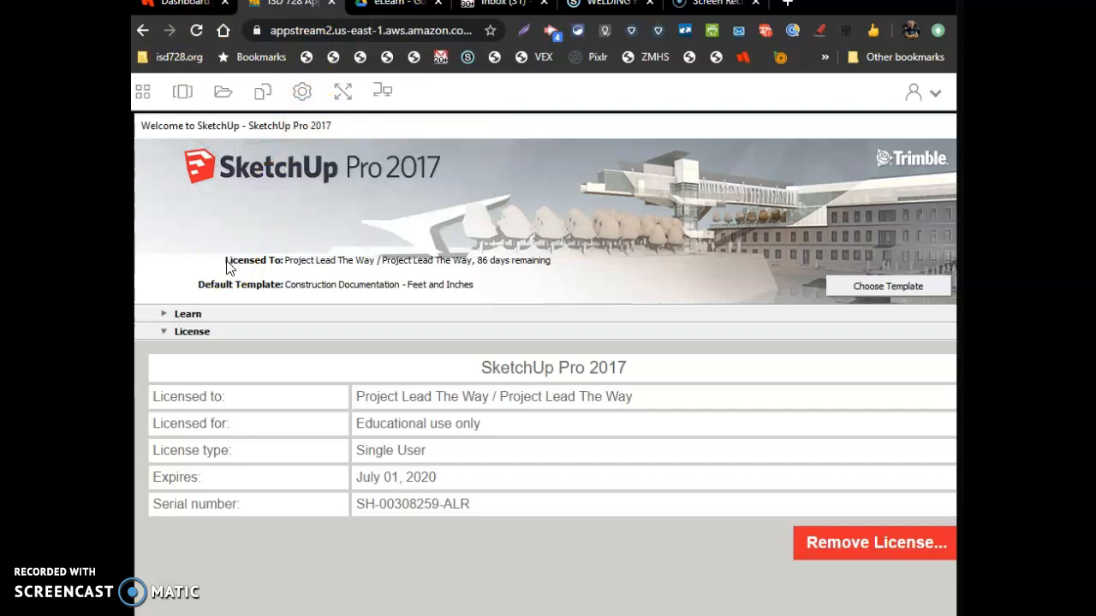
Open My Files to check the available storage folders, then close it
click(142, 92)
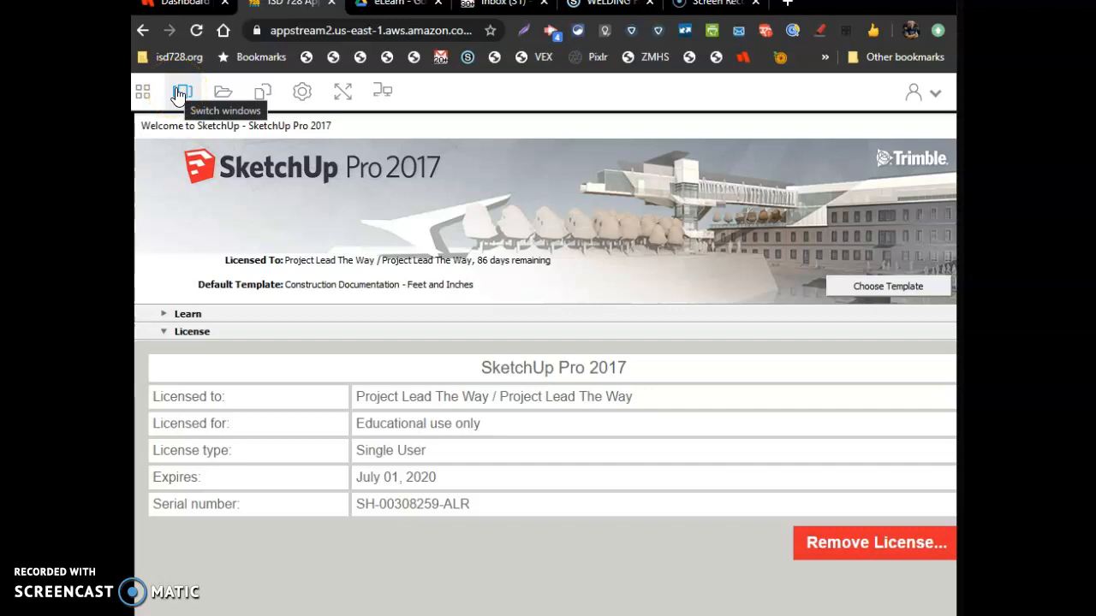
click(222, 94)
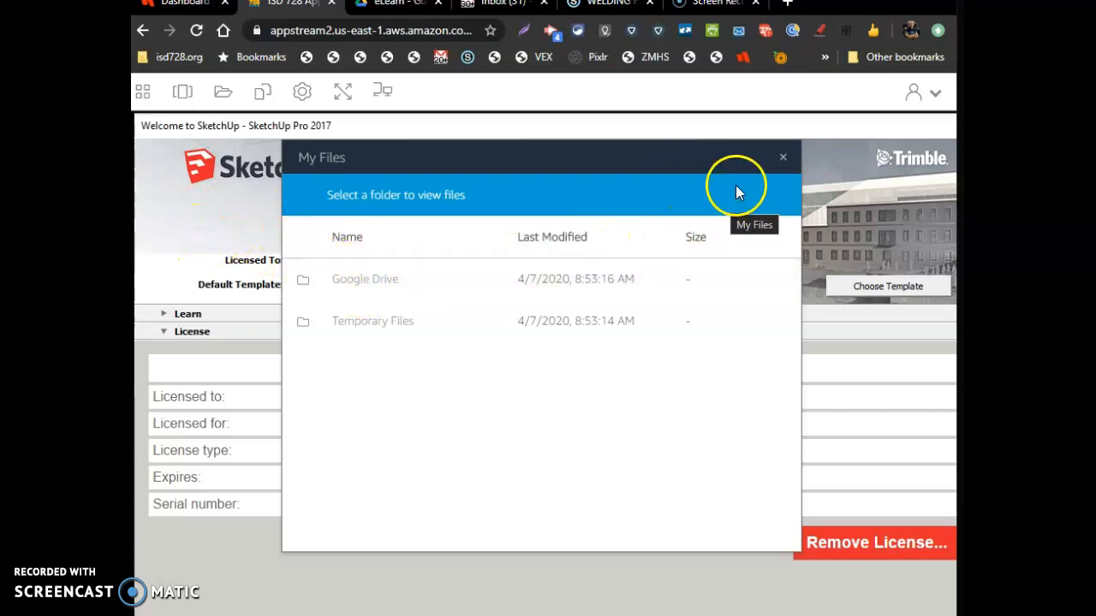
click(782, 158)
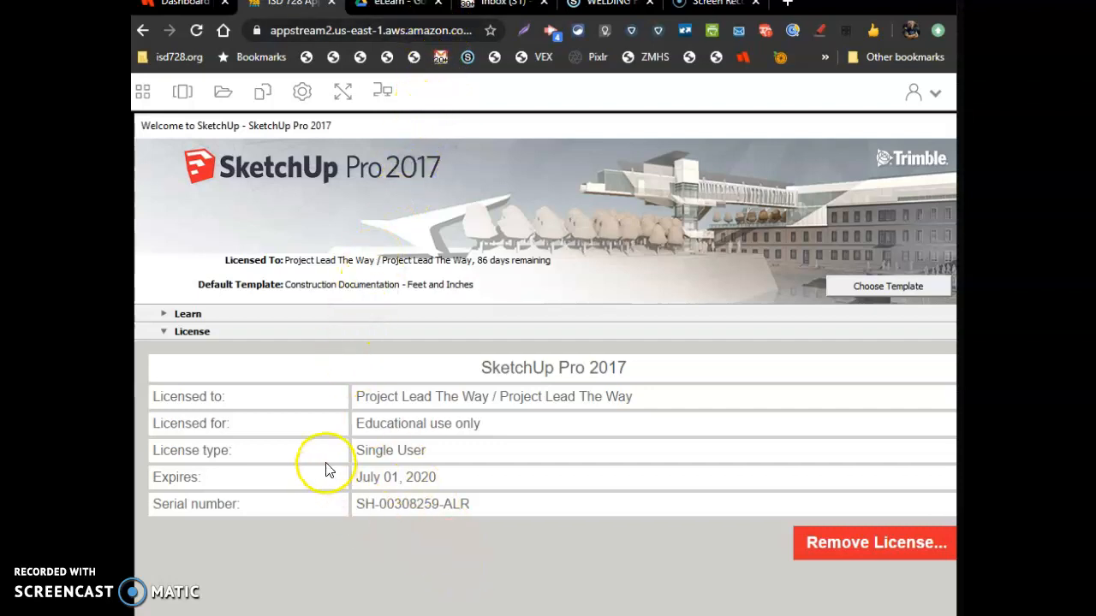
Switch the session to full screen and select the Construction Documentation - Feet and Inches template
click(343, 95)
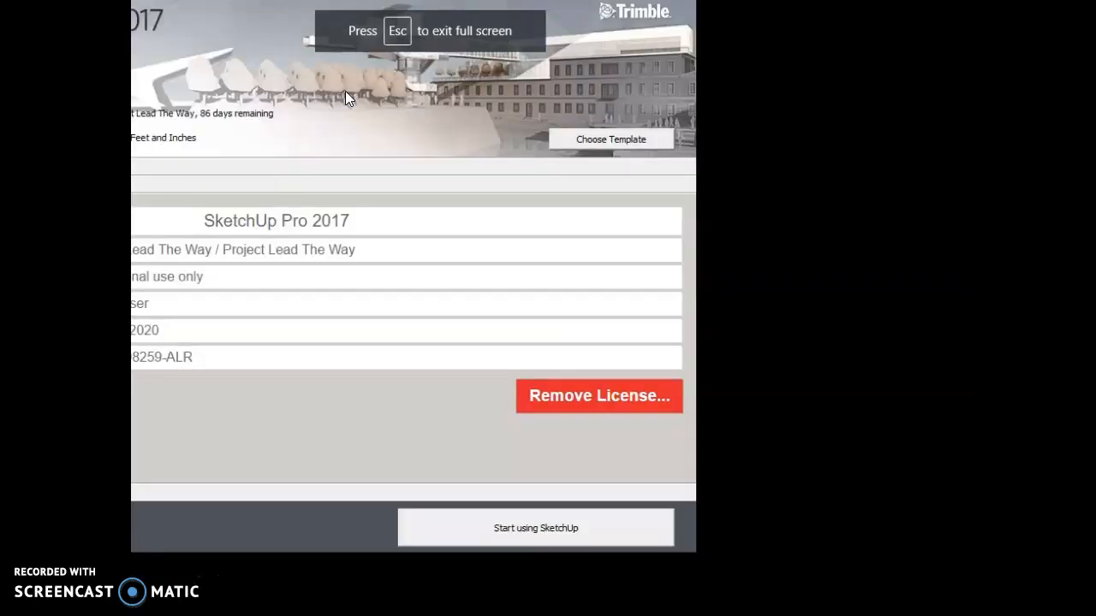
drag(163, 2, 502, 30)
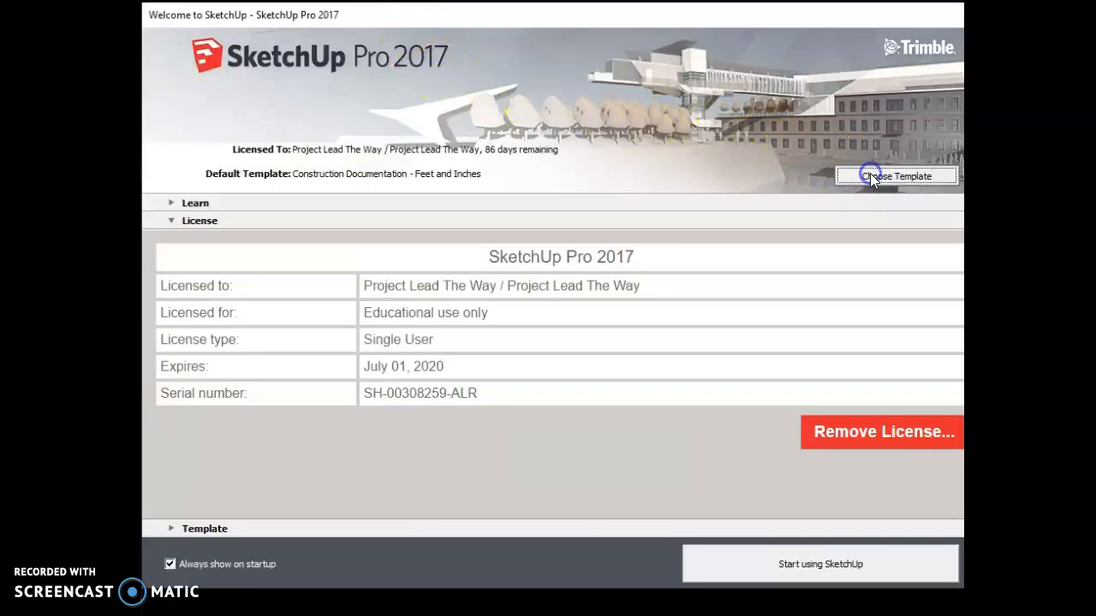
click(871, 178)
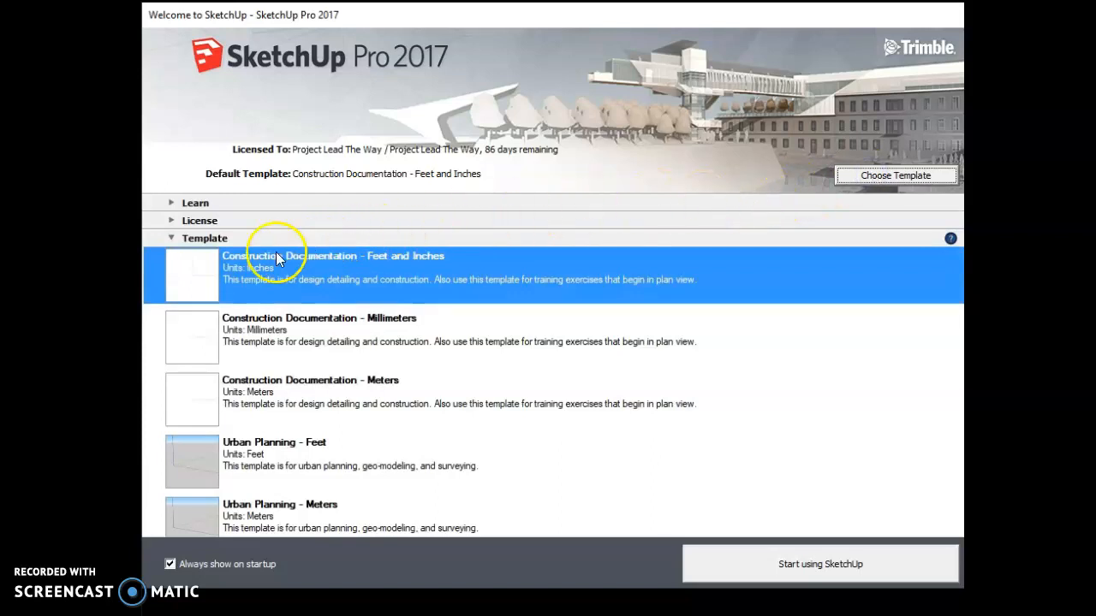
click(251, 263)
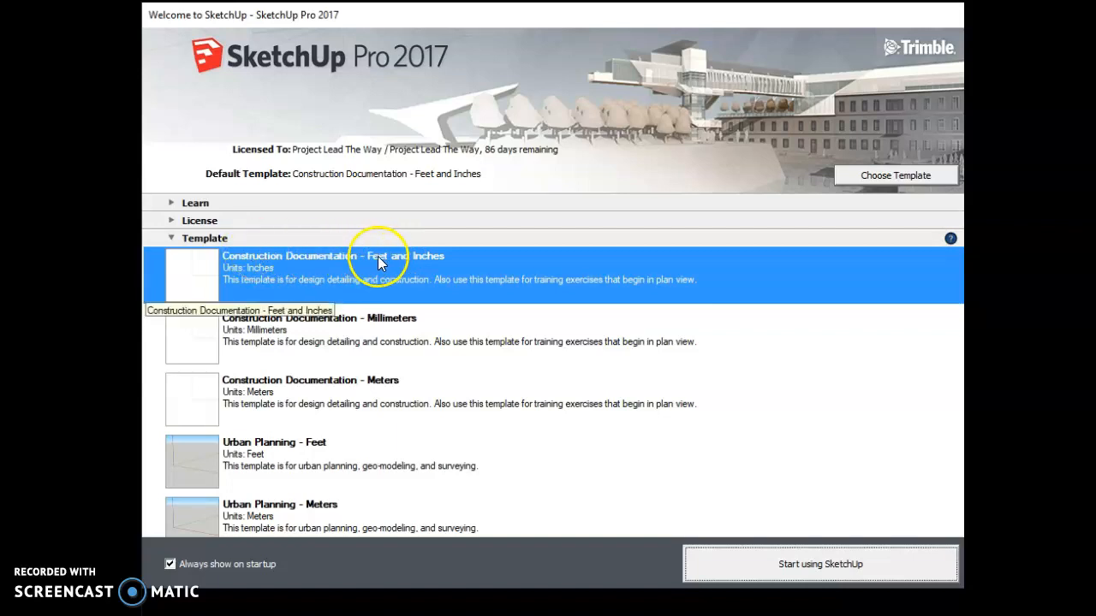
click(196, 269)
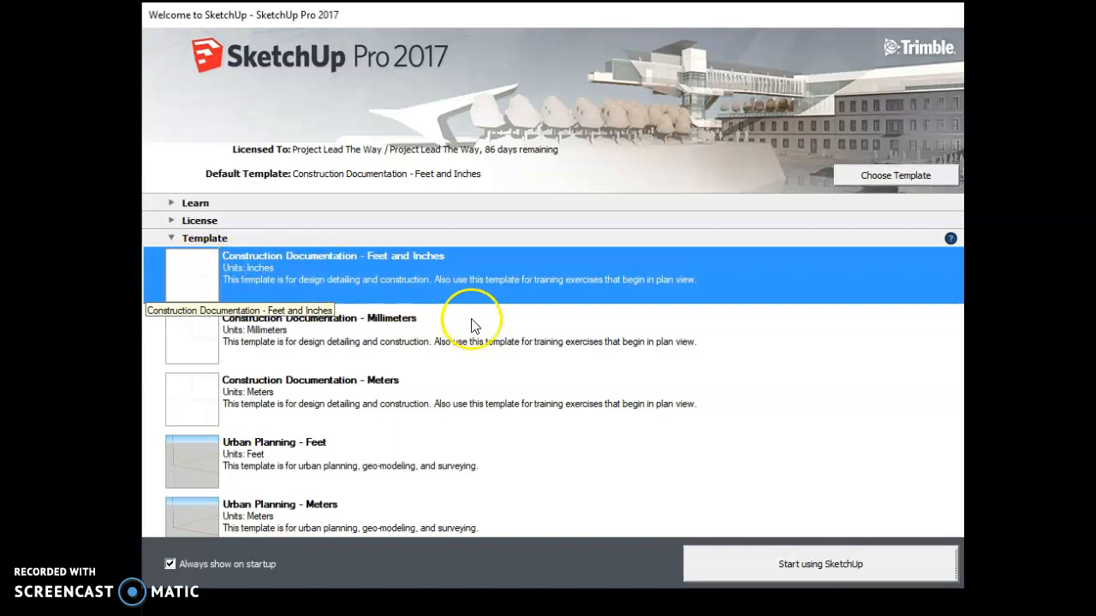
Start using SketchUp and dismiss the file location warning
click(802, 565)
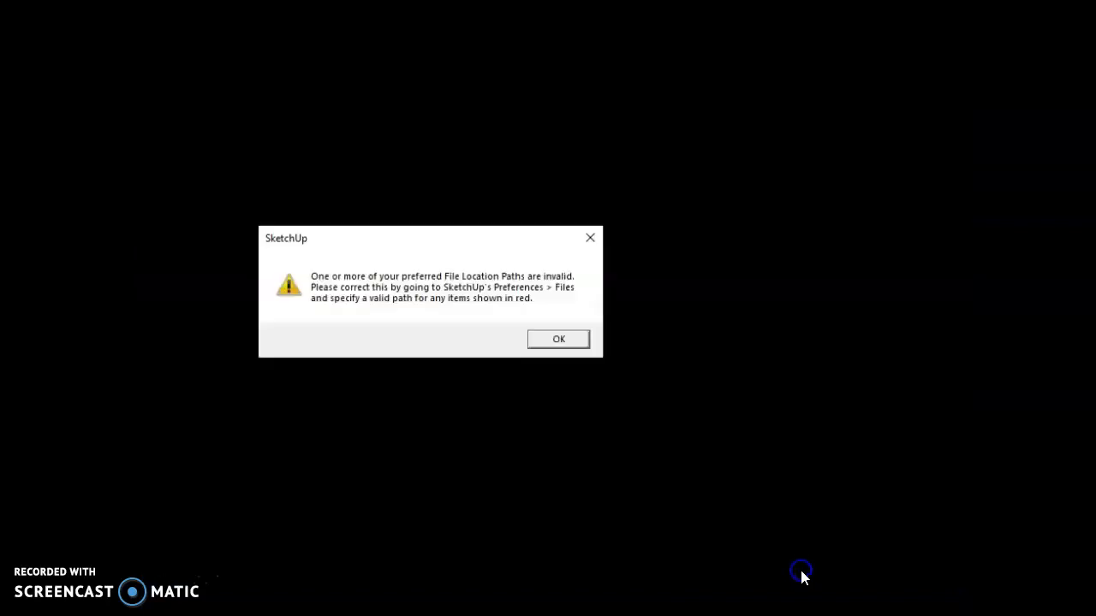
click(559, 342)
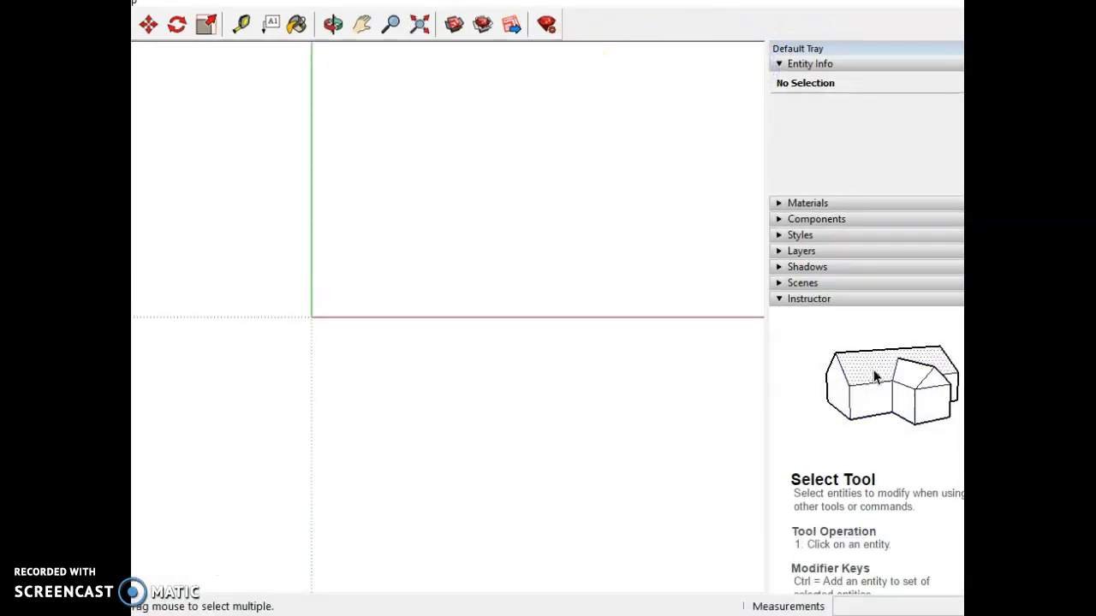
Draw a closed five-sided face with the Line tool, starting with a line about 169' long
click(148, 31)
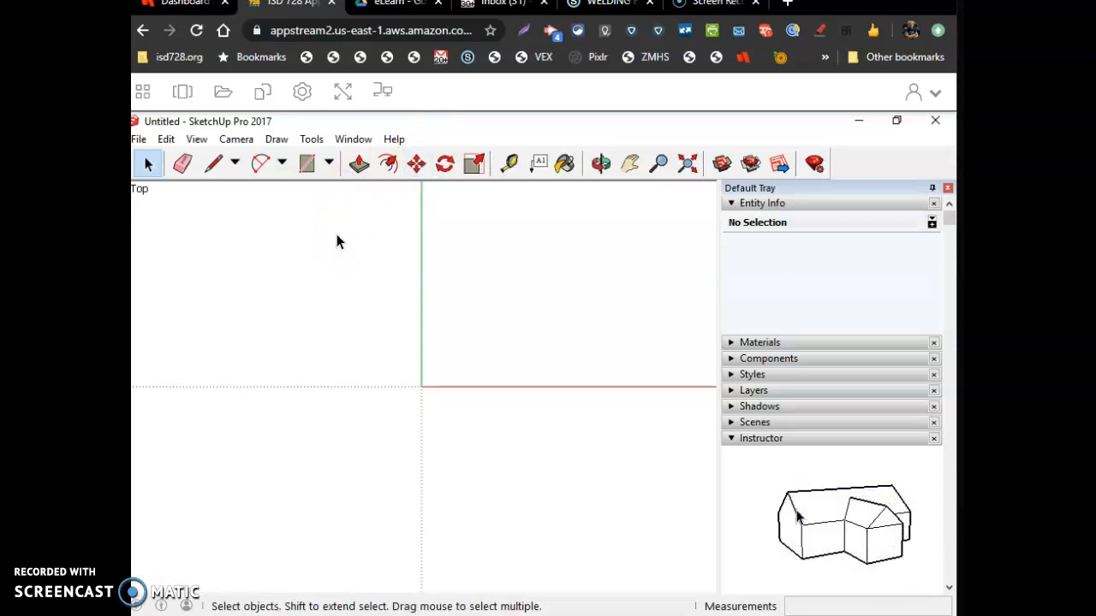
click(419, 224)
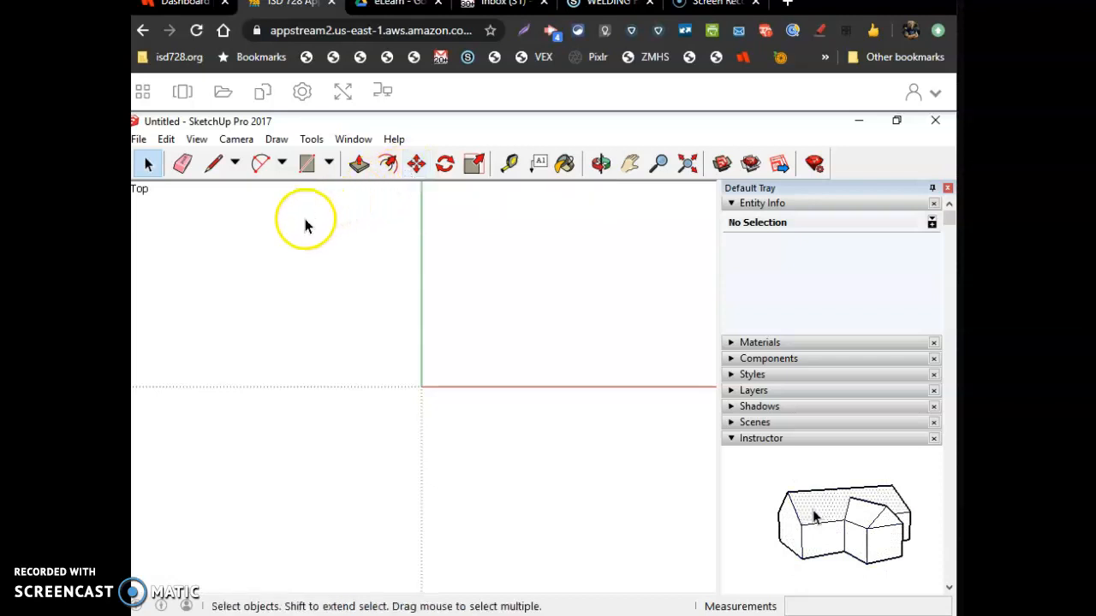
click(213, 165)
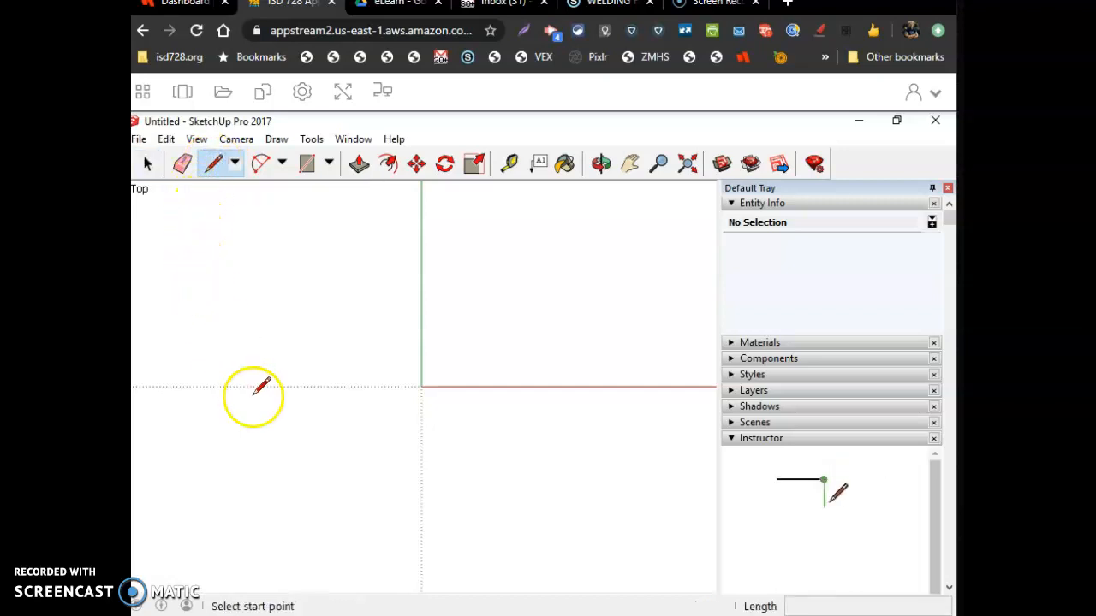
click(253, 462)
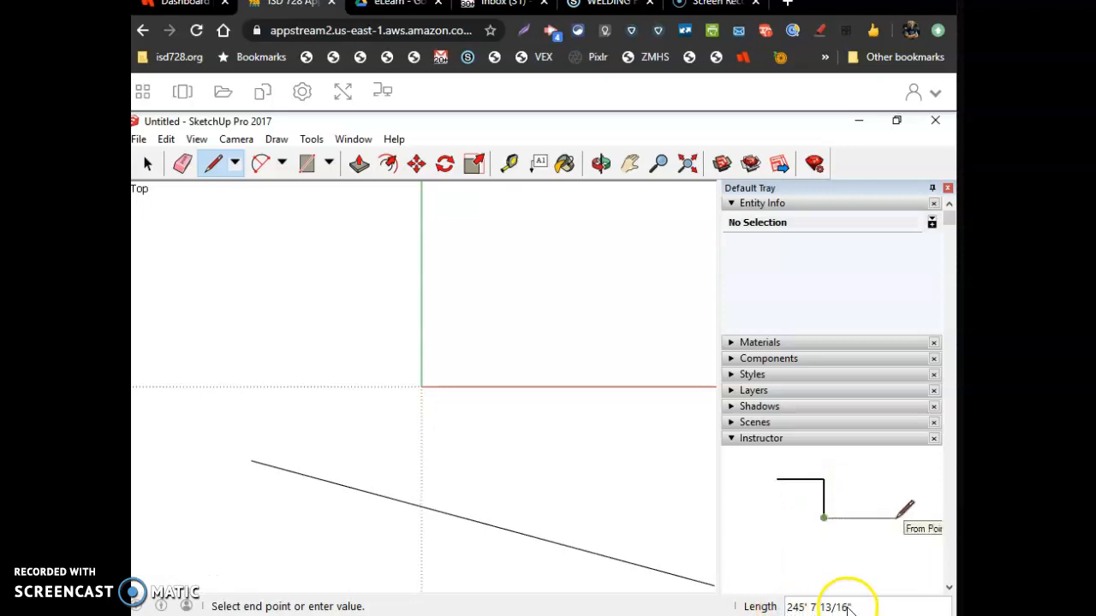
click(557, 332)
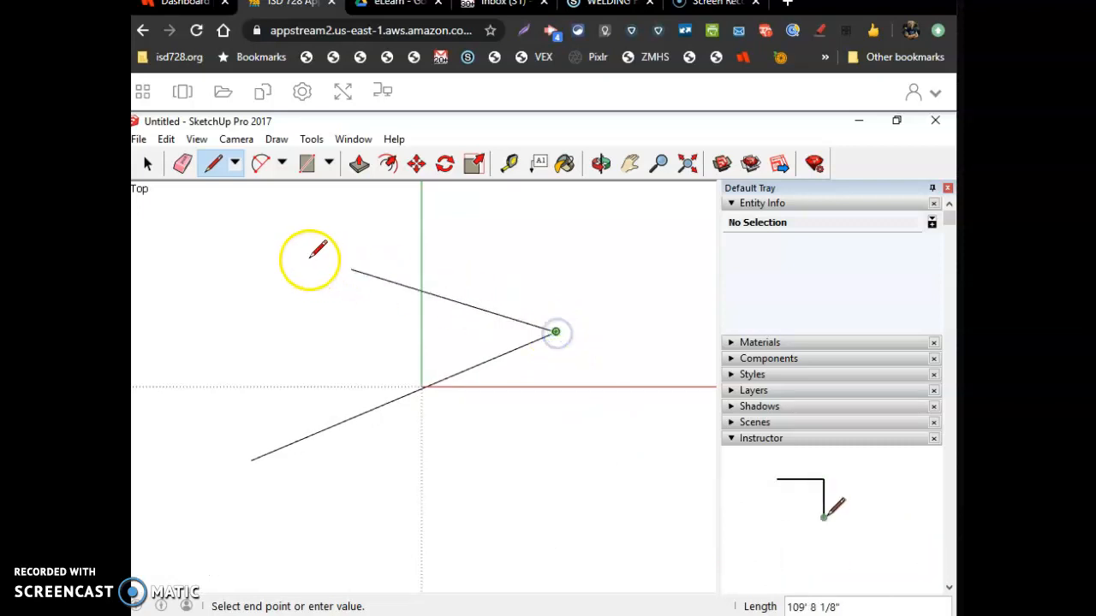
click(290, 253)
click(290, 351)
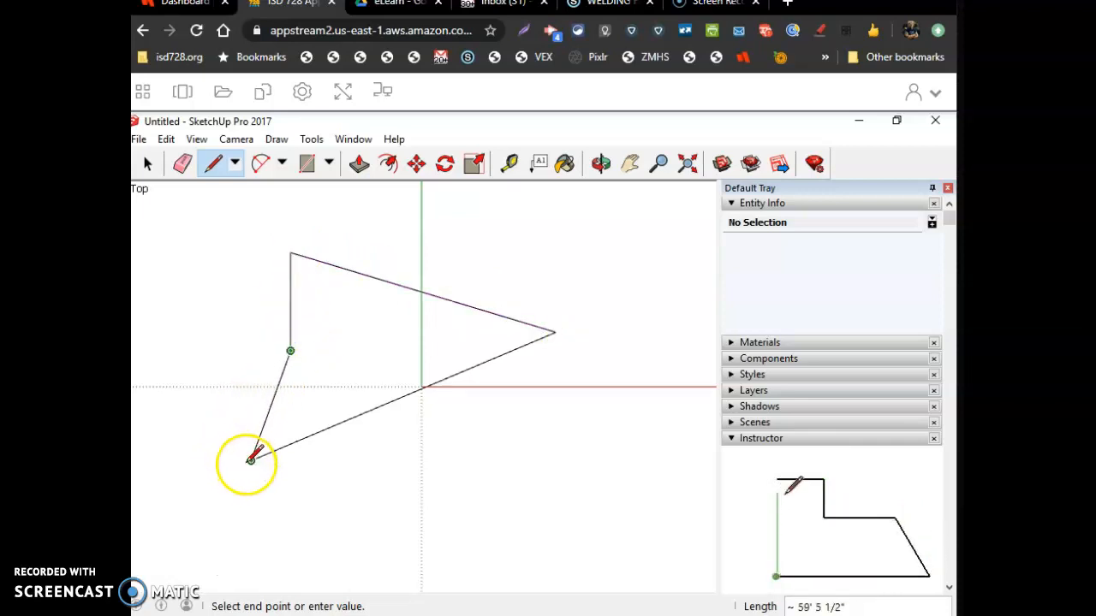
click(252, 460)
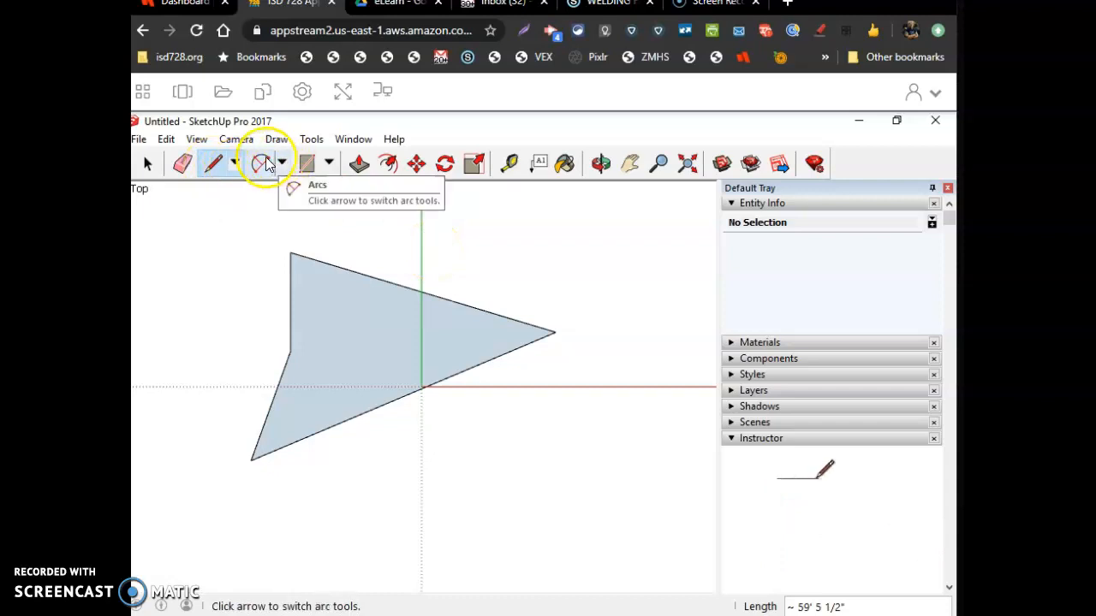
click(331, 162)
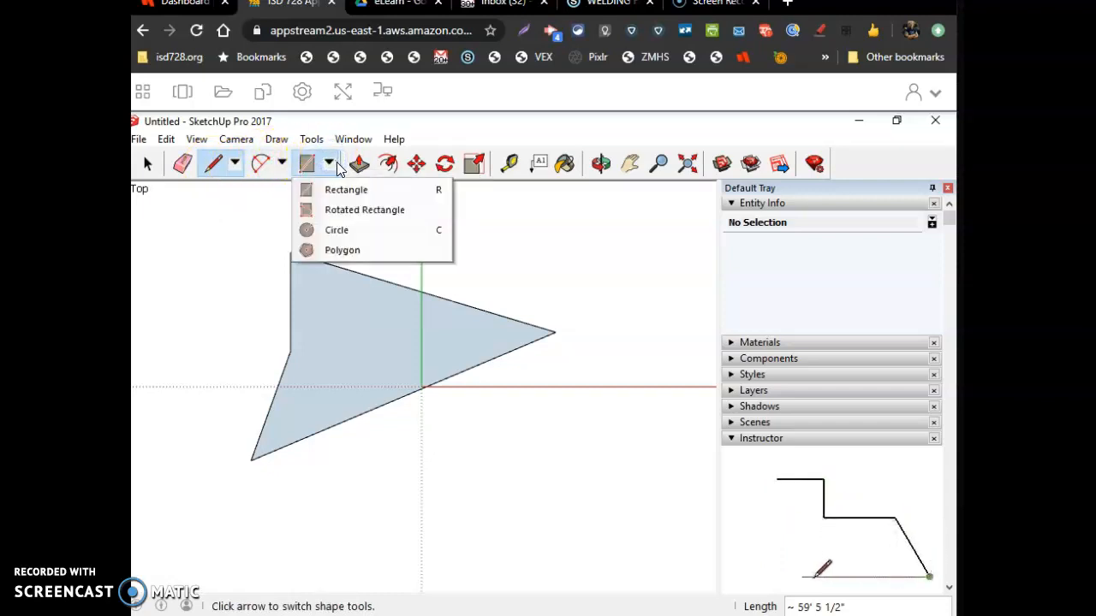
click(329, 162)
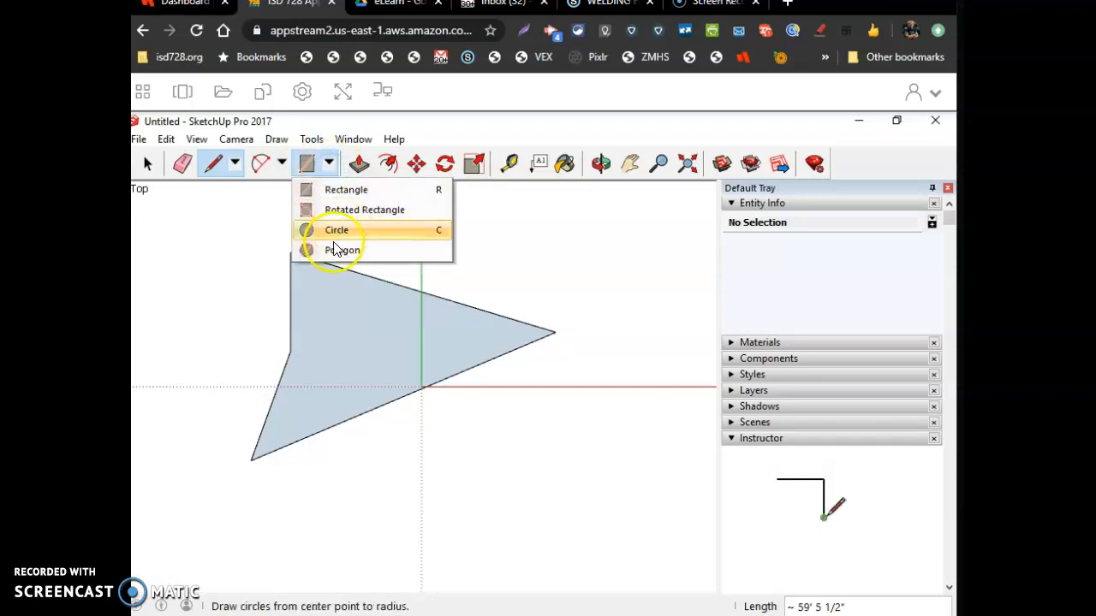
click(363, 169)
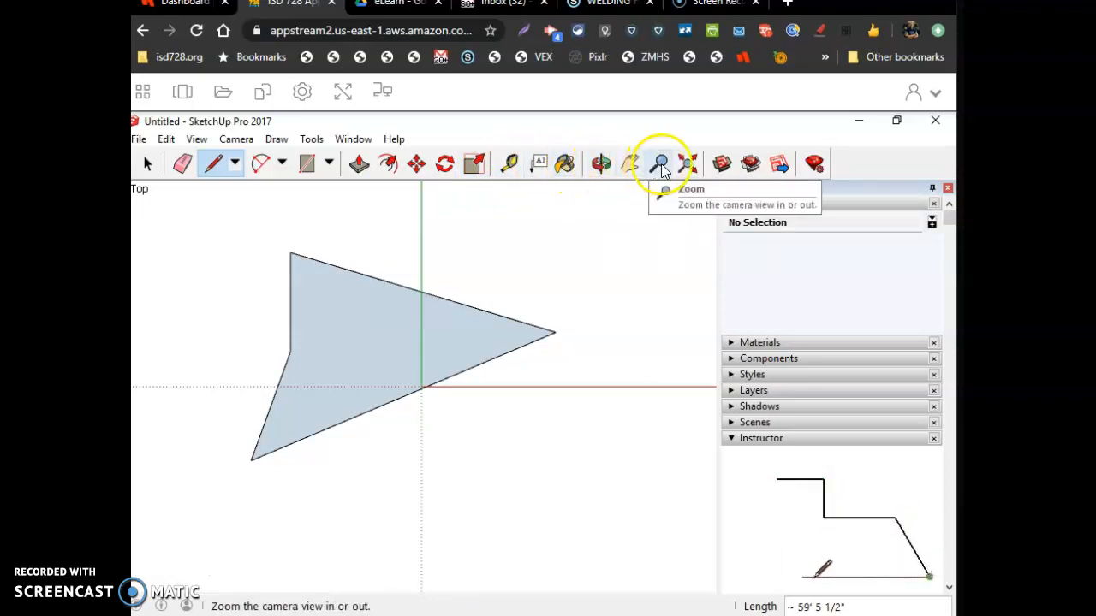
Push/pull the five-sided face upward into a solid about 17' tall
click(602, 165)
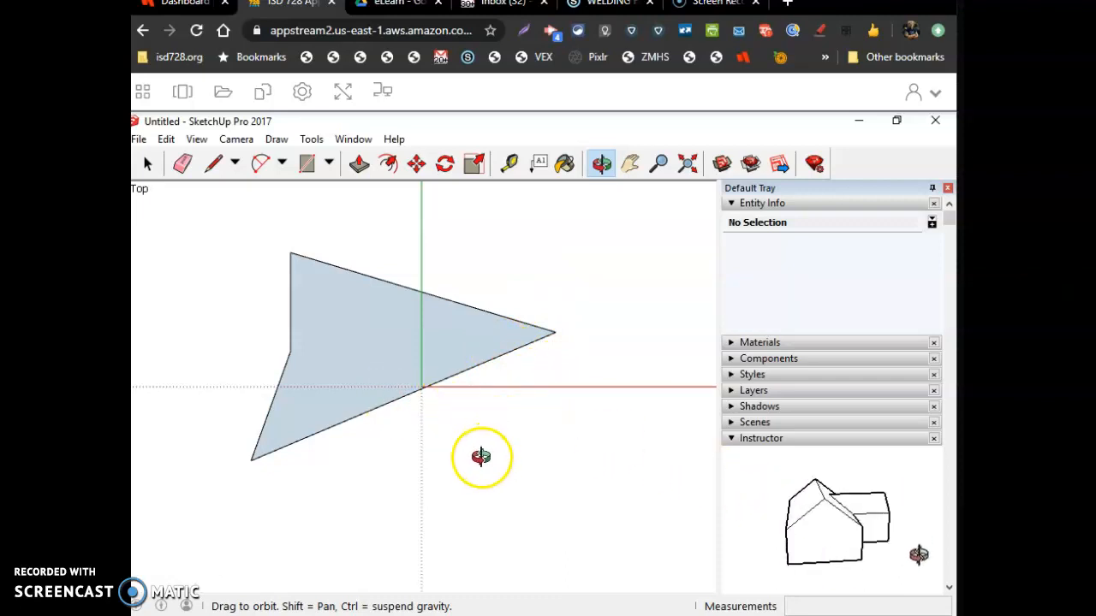
drag(498, 449, 296, 423)
drag(528, 470, 296, 453)
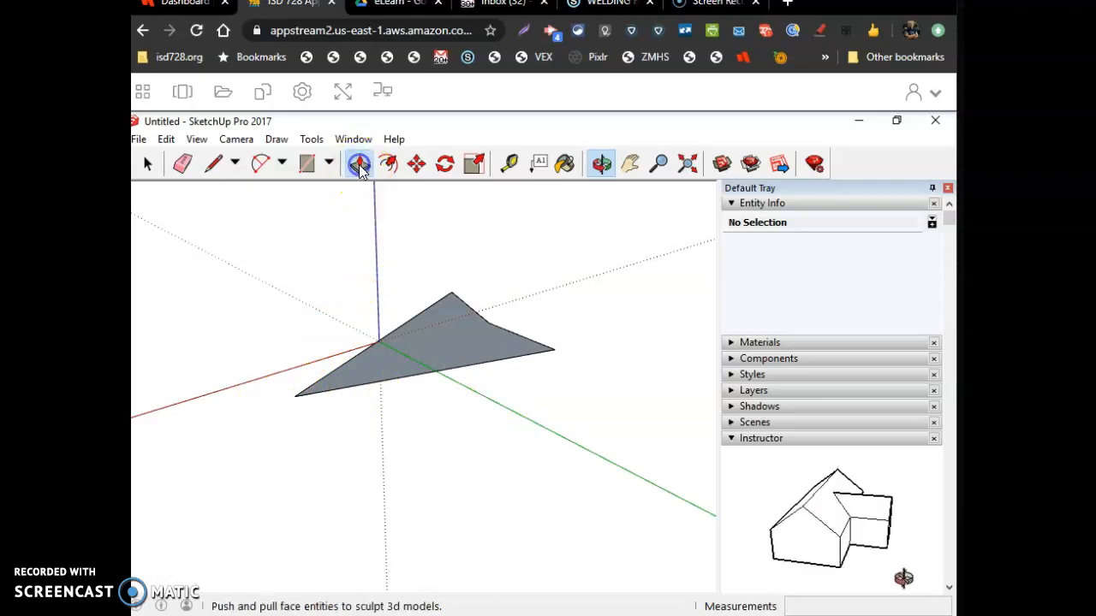
click(360, 167)
click(444, 352)
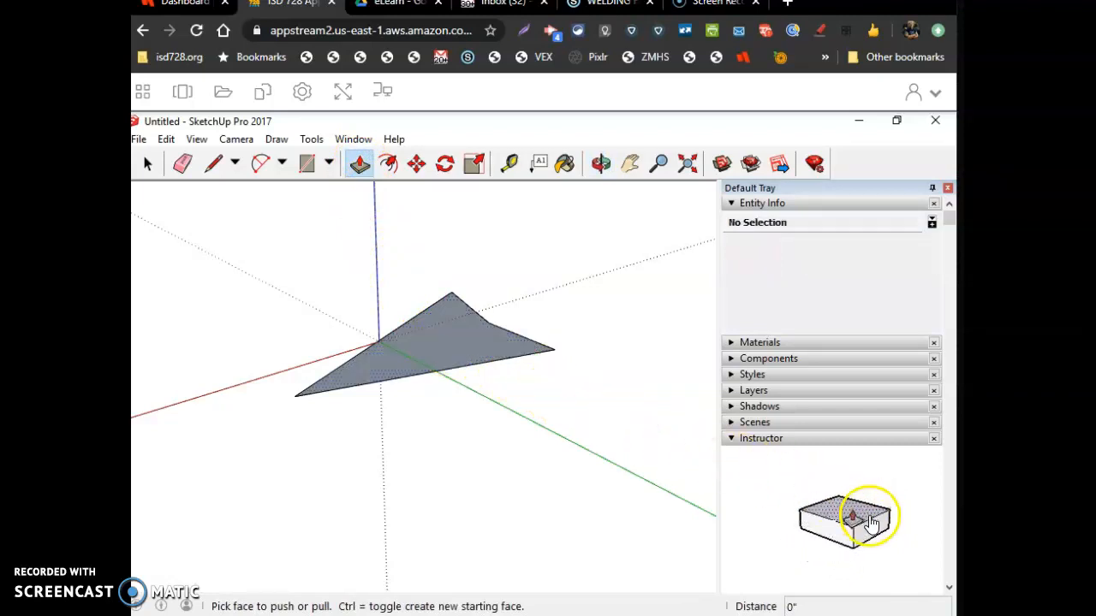
click(430, 334)
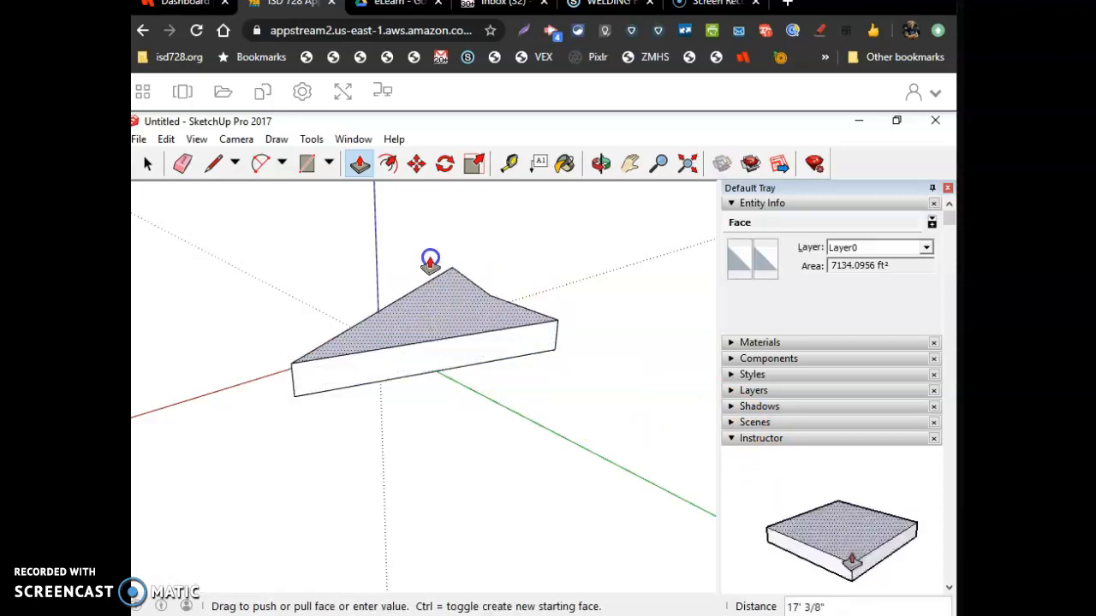
click(432, 252)
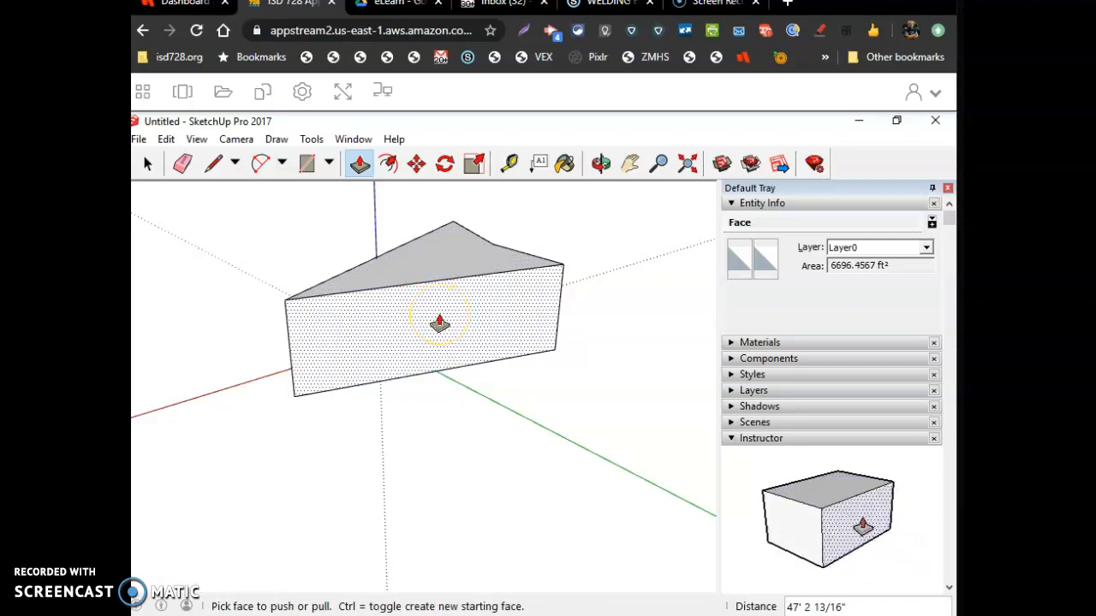
Push/pull faces on the front of the solid to reshape its sides, the last by about 12'
drag(439, 319, 479, 372)
drag(313, 379, 394, 356)
click(379, 343)
click(386, 351)
drag(490, 354, 485, 339)
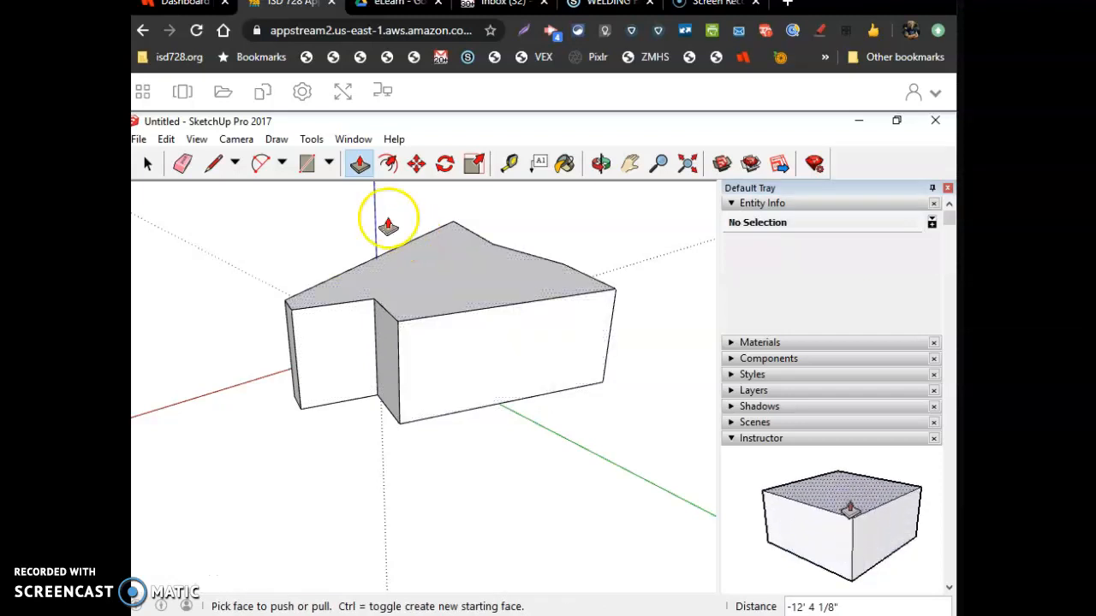
Draw a circle of about 9' radius on the solid's front face and push it about 9' 6" into the solid as a hole
click(461, 351)
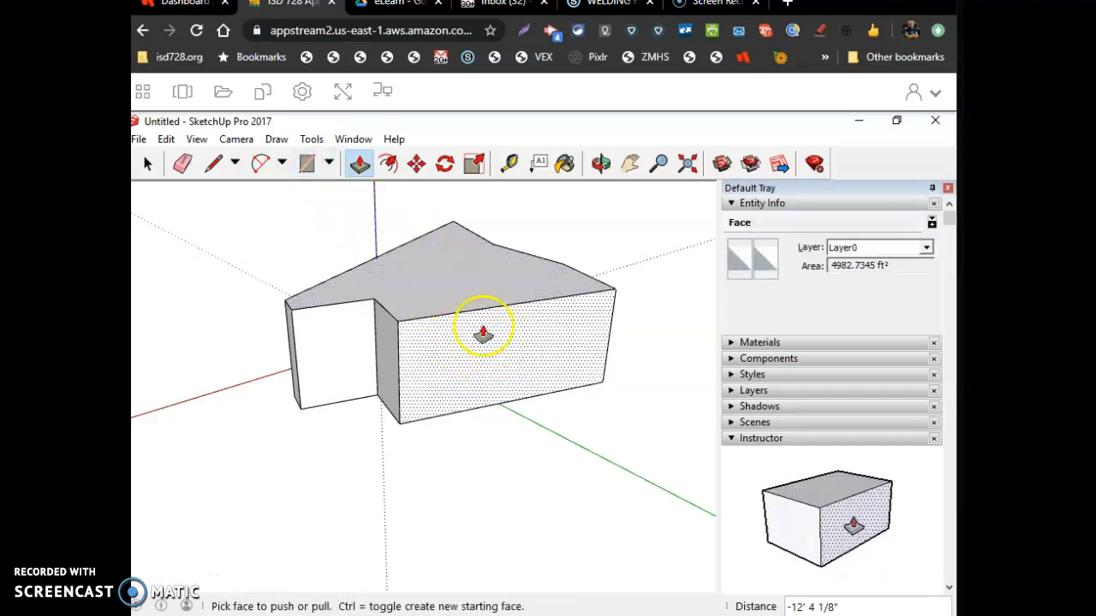
click(329, 164)
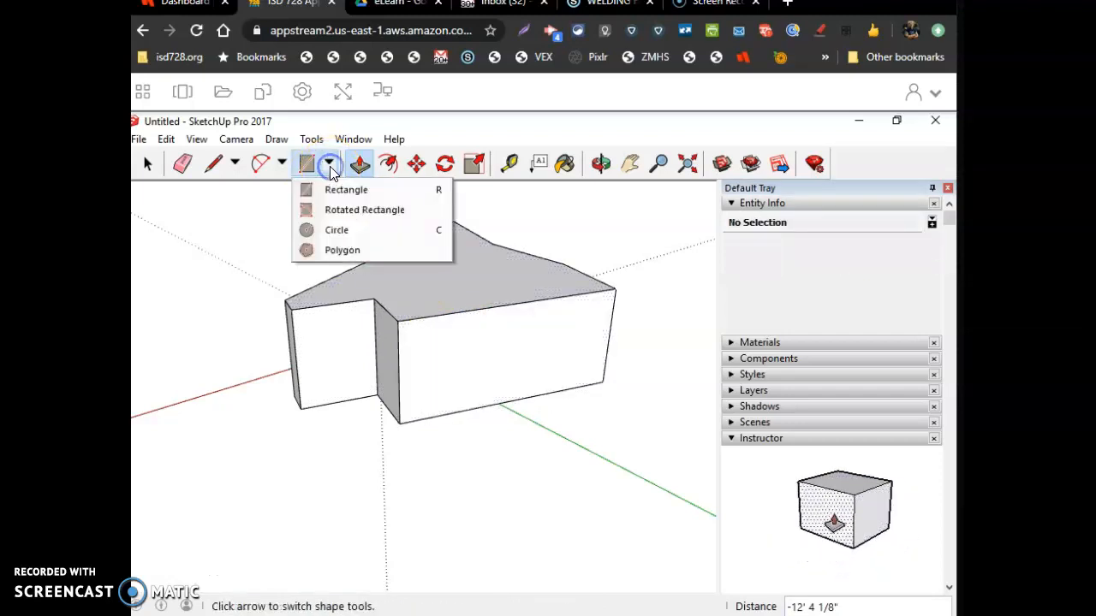
click(328, 231)
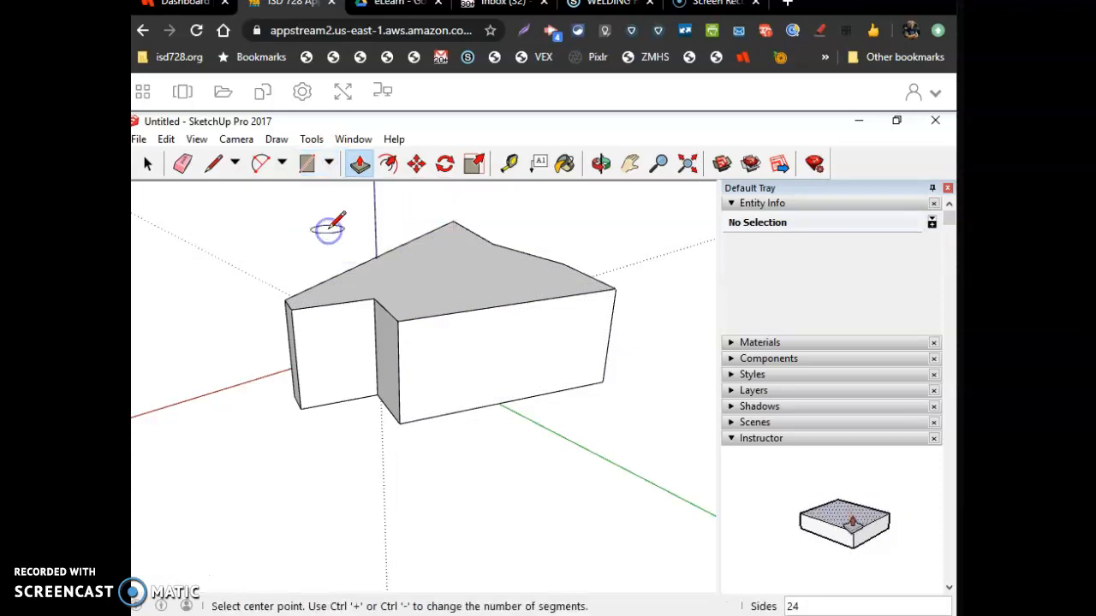
click(491, 371)
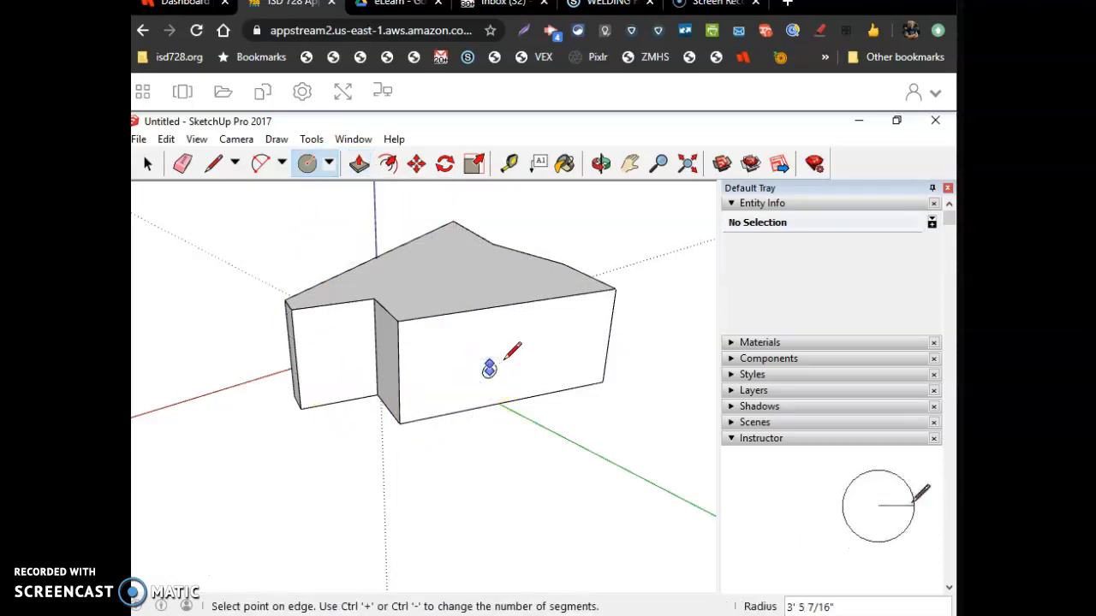
click(507, 353)
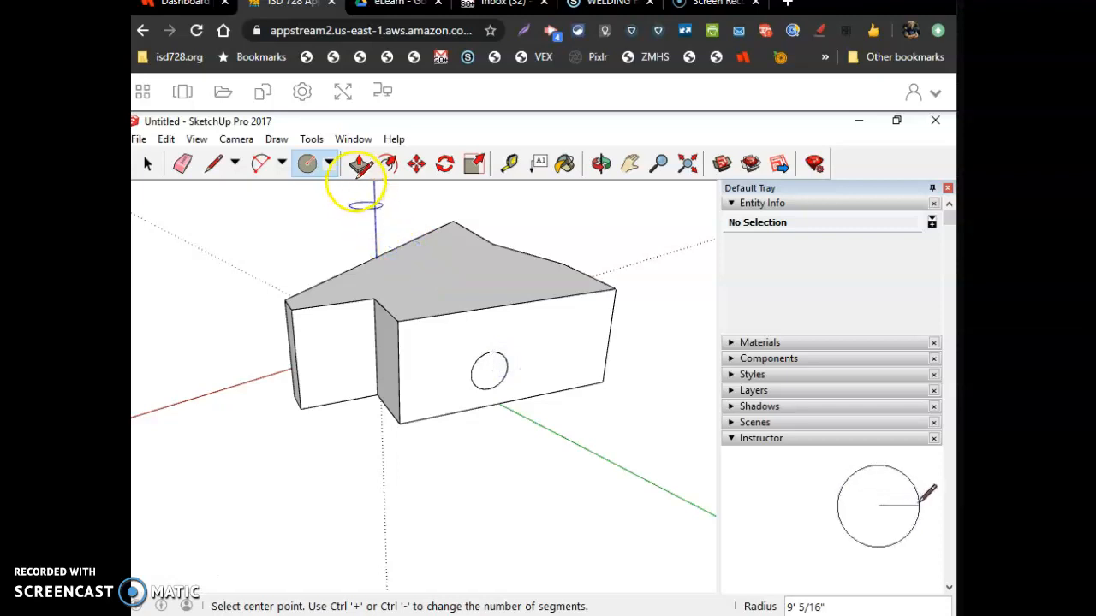
click(360, 165)
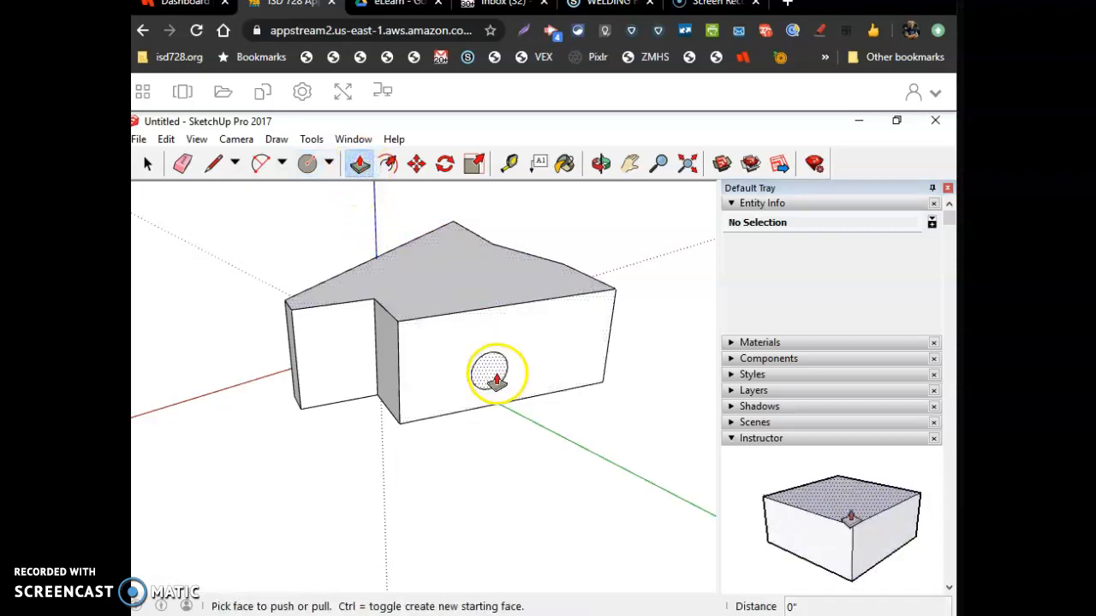
drag(490, 373, 432, 426)
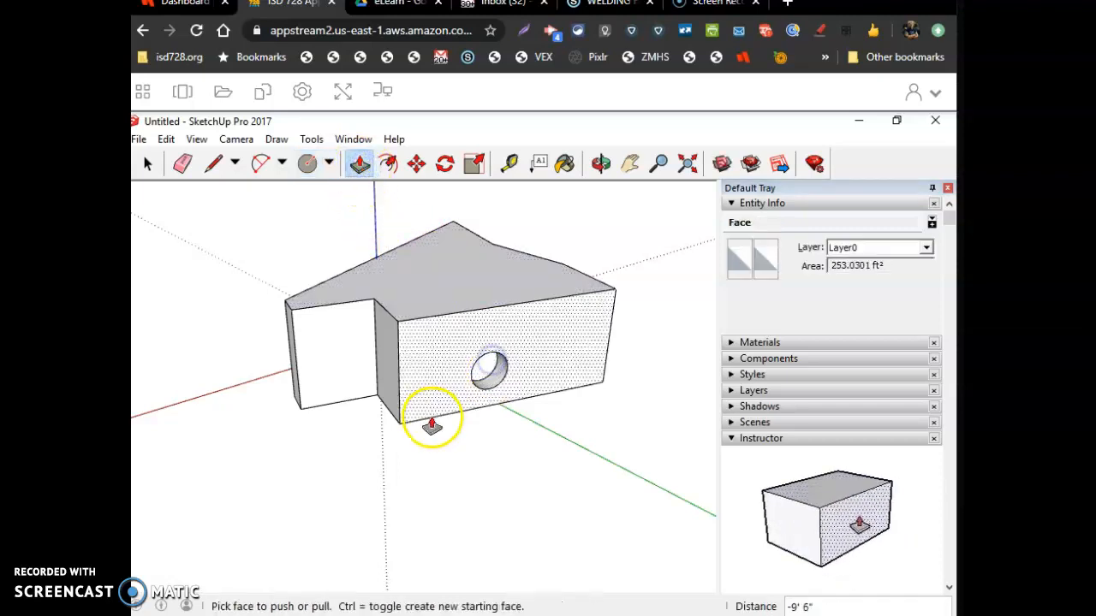
Draw an eight-sided polygon on the front face beside the hole
click(329, 168)
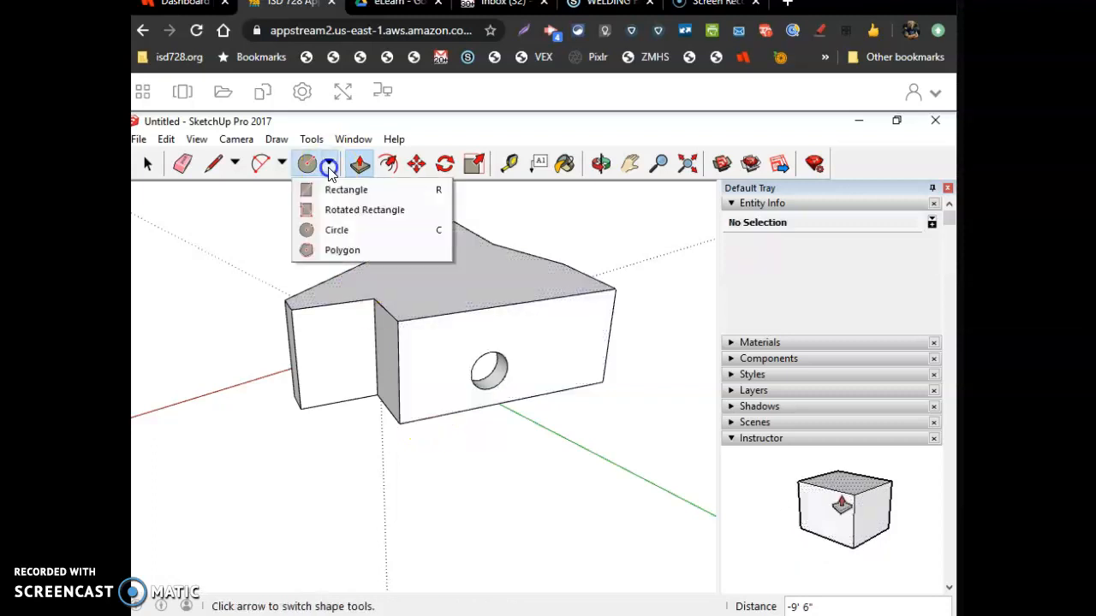
click(335, 250)
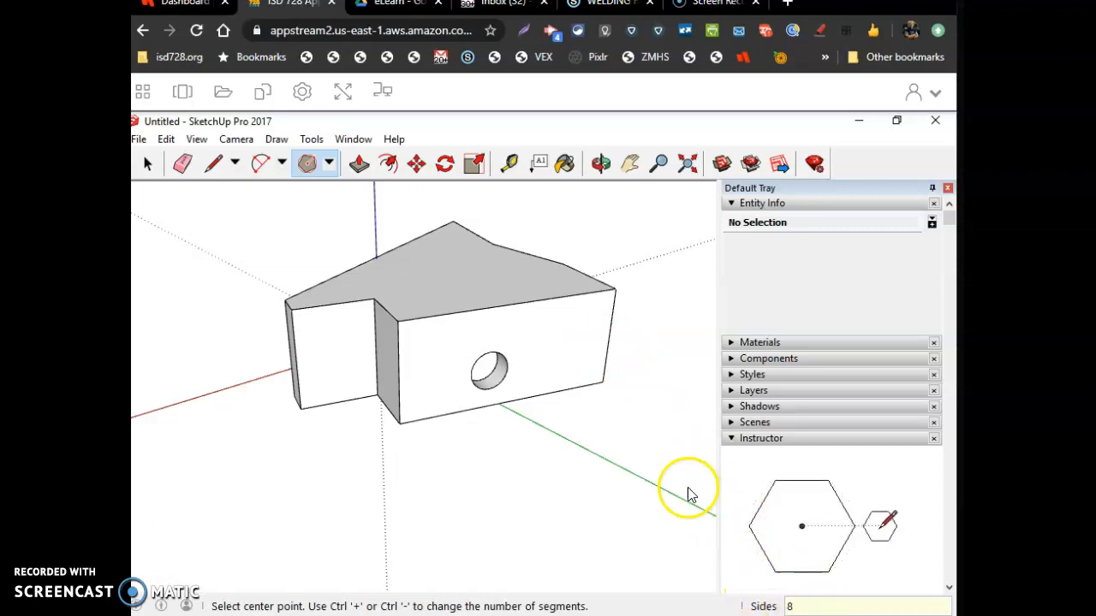
click(551, 350)
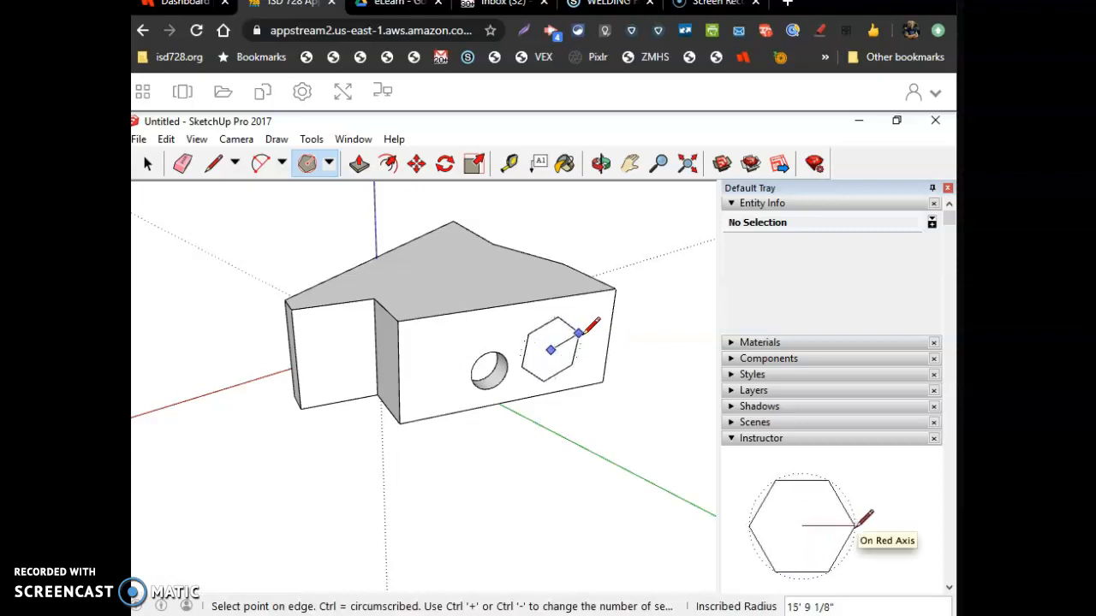
key(Escape)
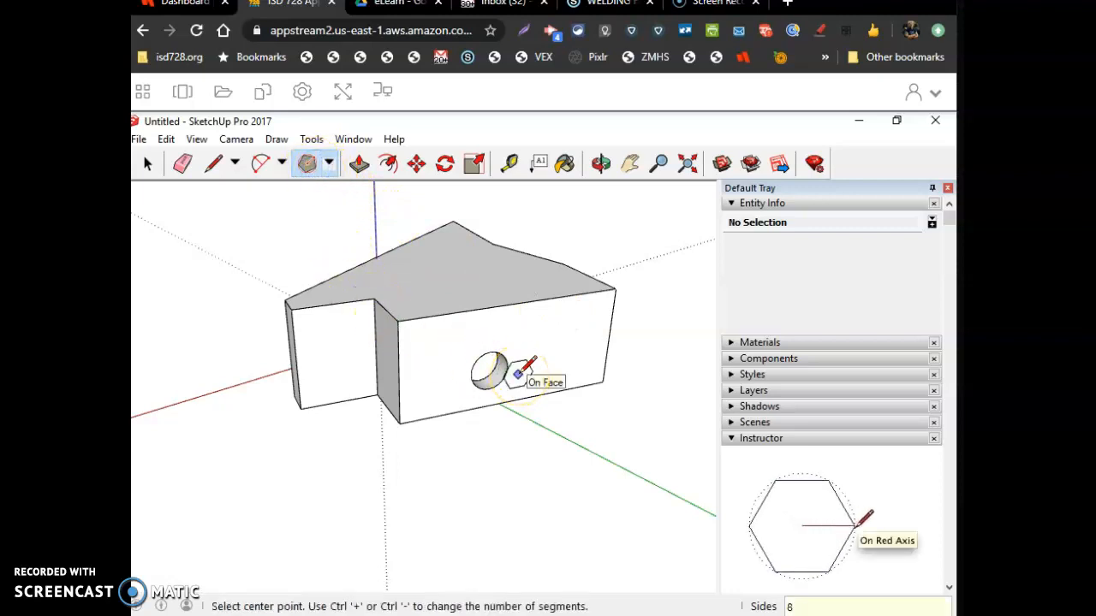
key(Return)
drag(546, 355, 509, 392)
Push/pull the octagon out from the front face, then push/pull one of its faces about 11' 4 3/4"
click(358, 164)
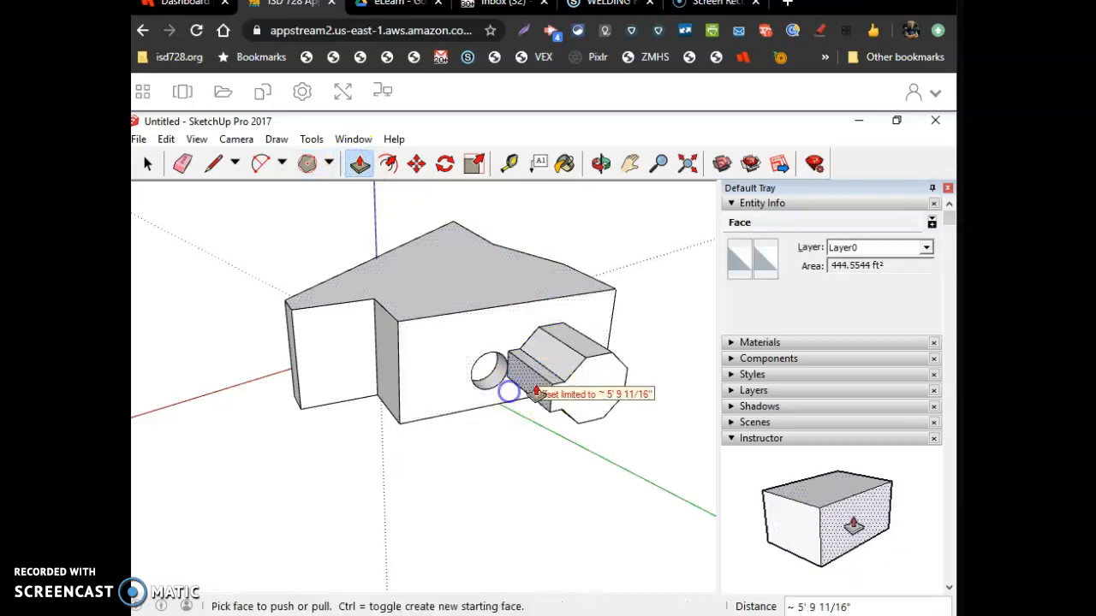
click(589, 341)
drag(589, 341, 548, 334)
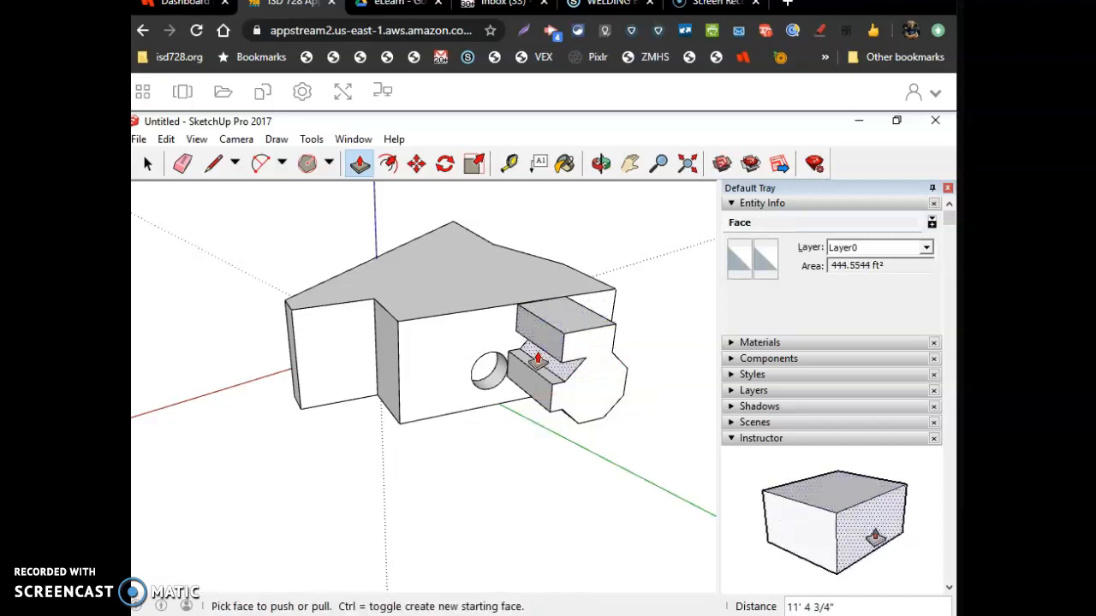
Start a new model without saving changes to the current one
click(214, 166)
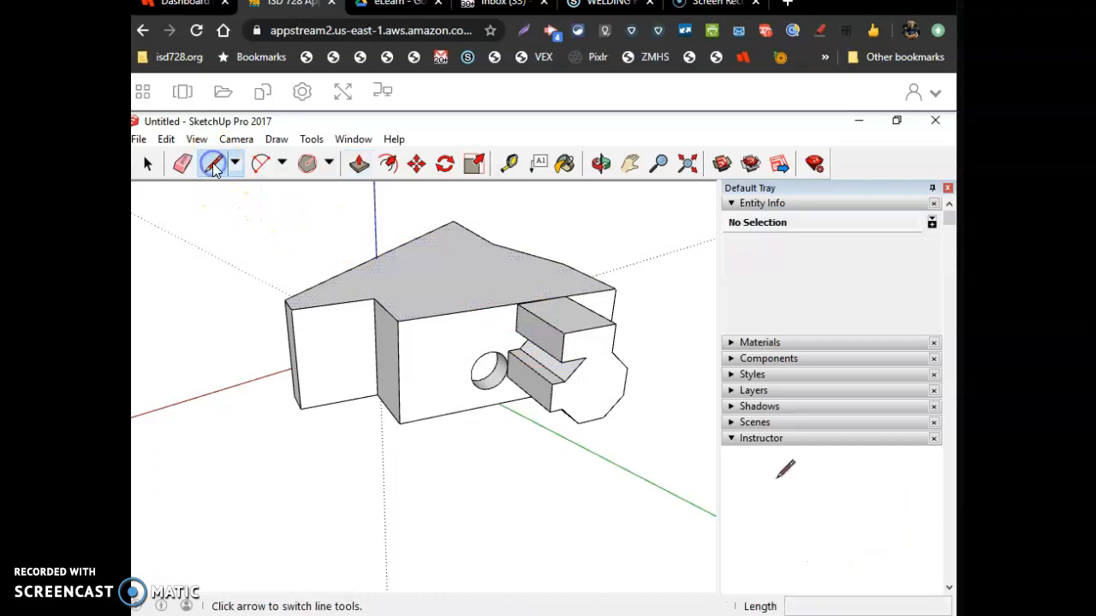
click(329, 165)
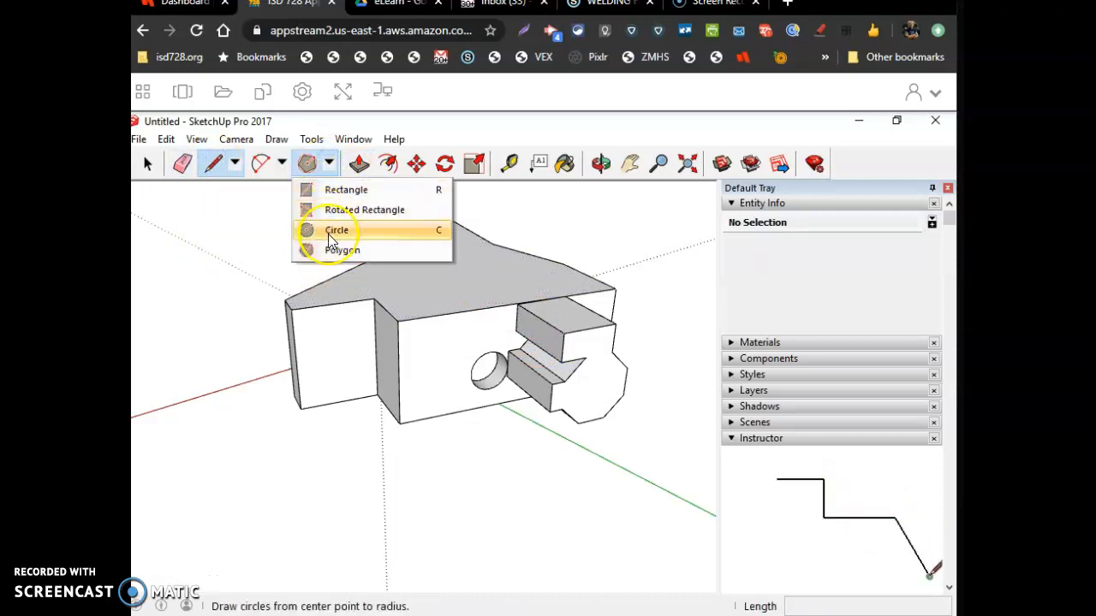
click(388, 172)
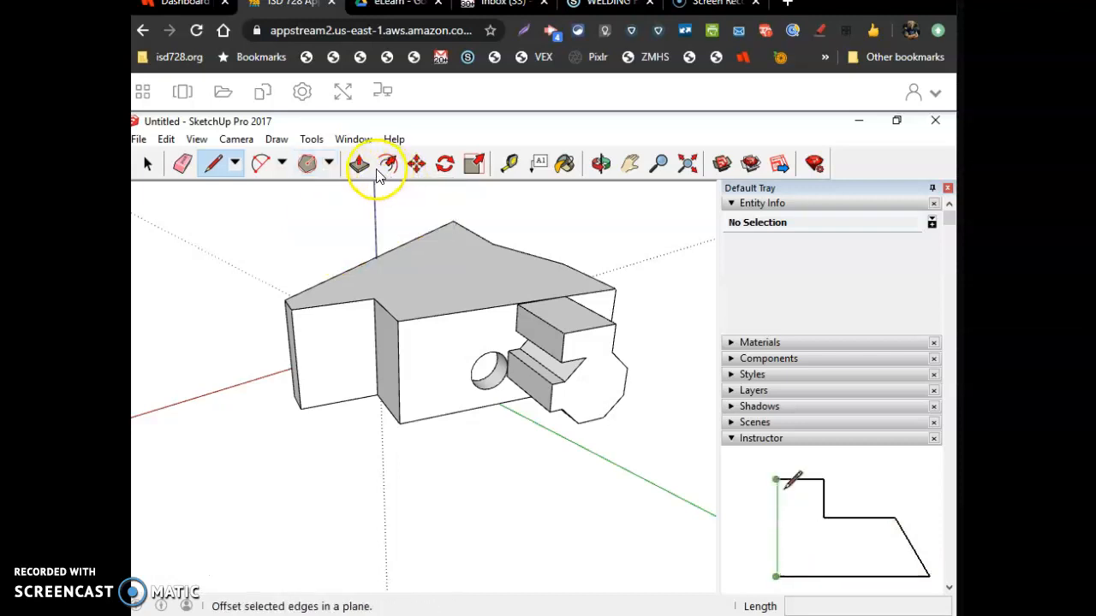
click(138, 139)
click(160, 166)
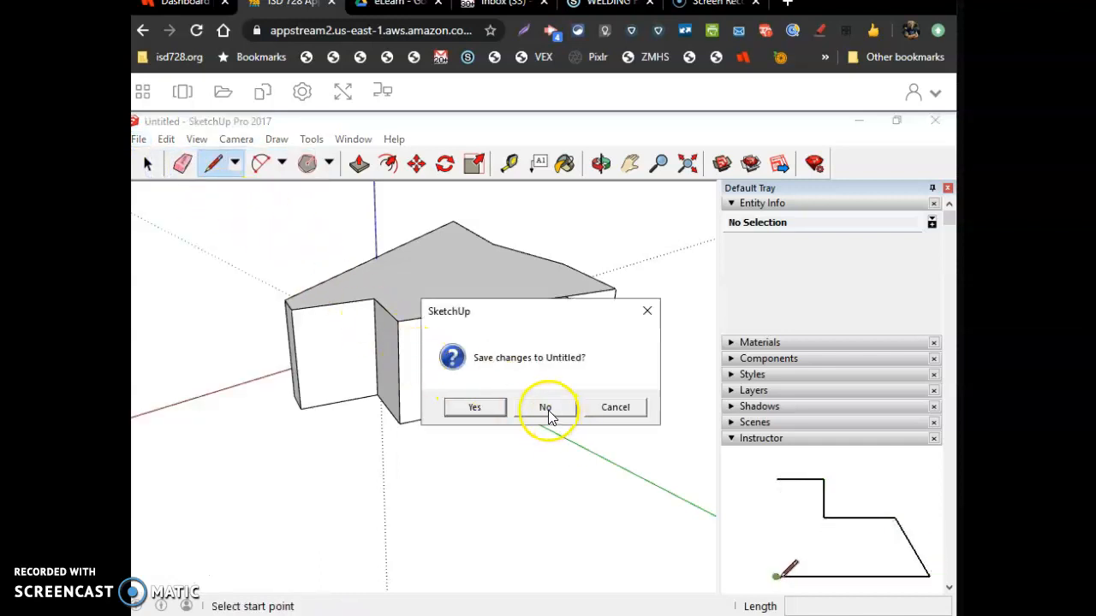
click(547, 413)
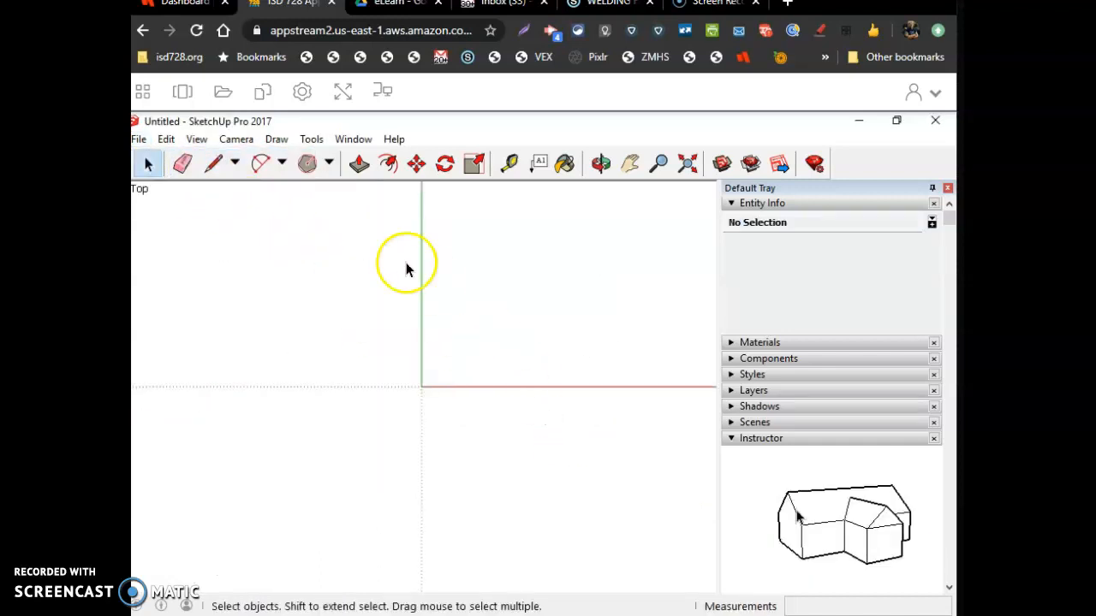
Draw a rectangle with dimensions 72,36 in the top view
click(328, 163)
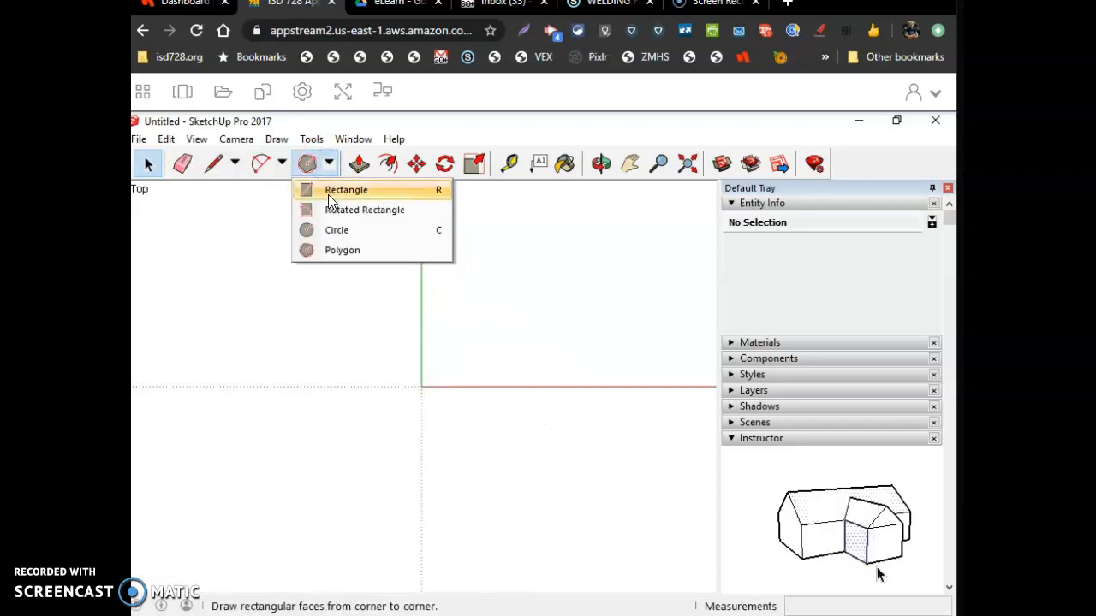
click(329, 191)
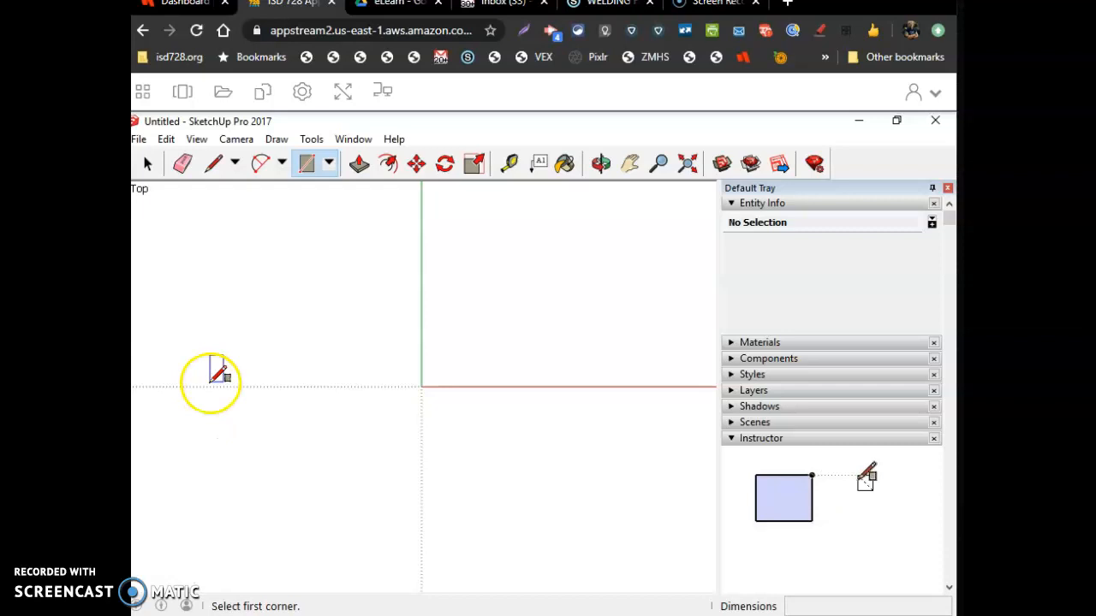
click(195, 449)
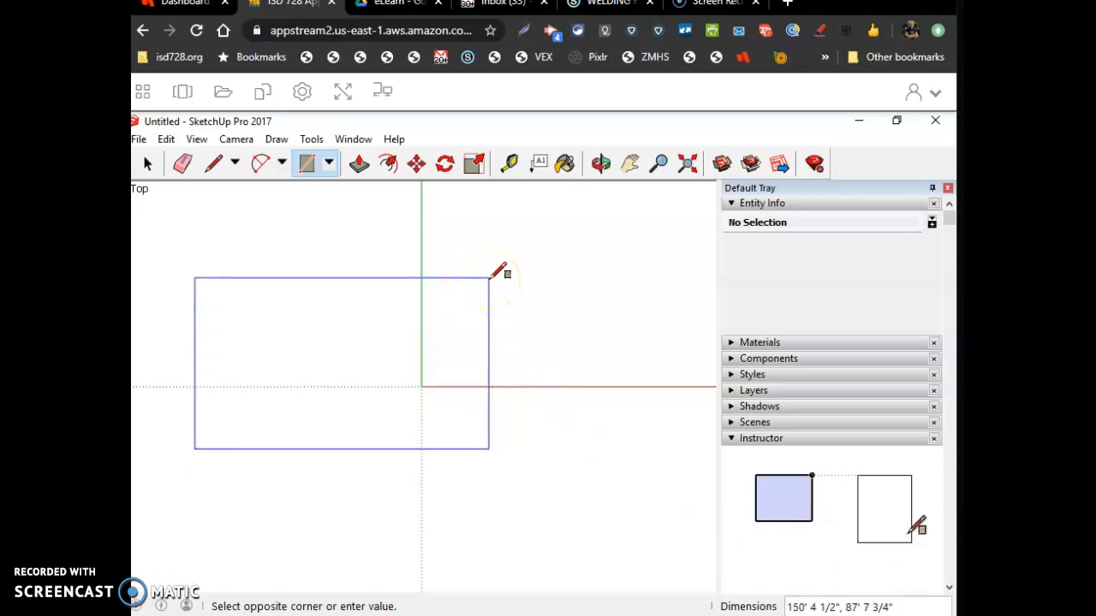
text(72)
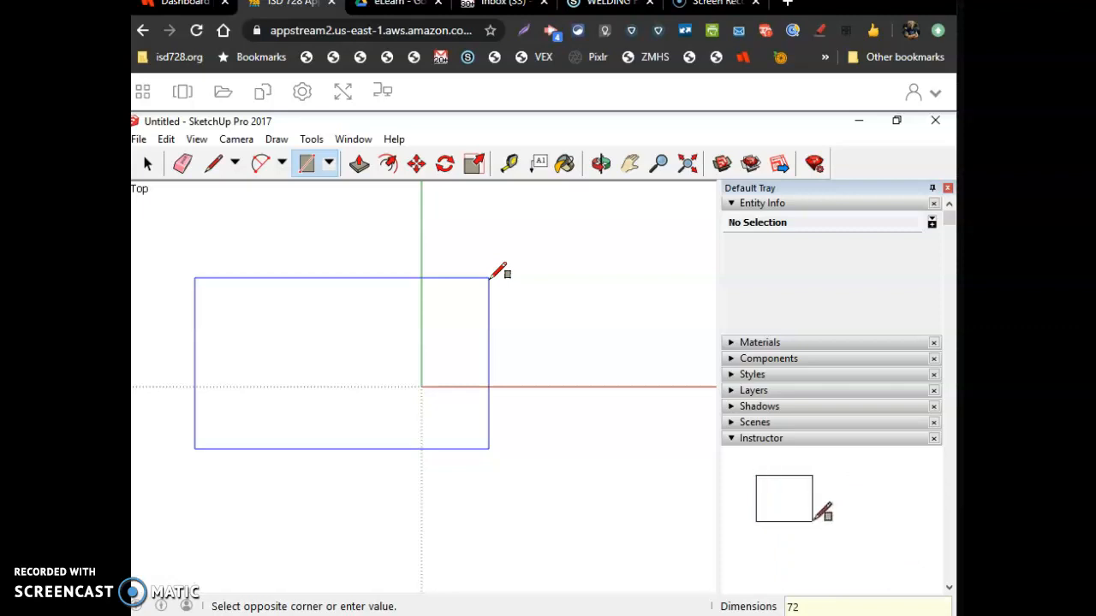
text(,36)
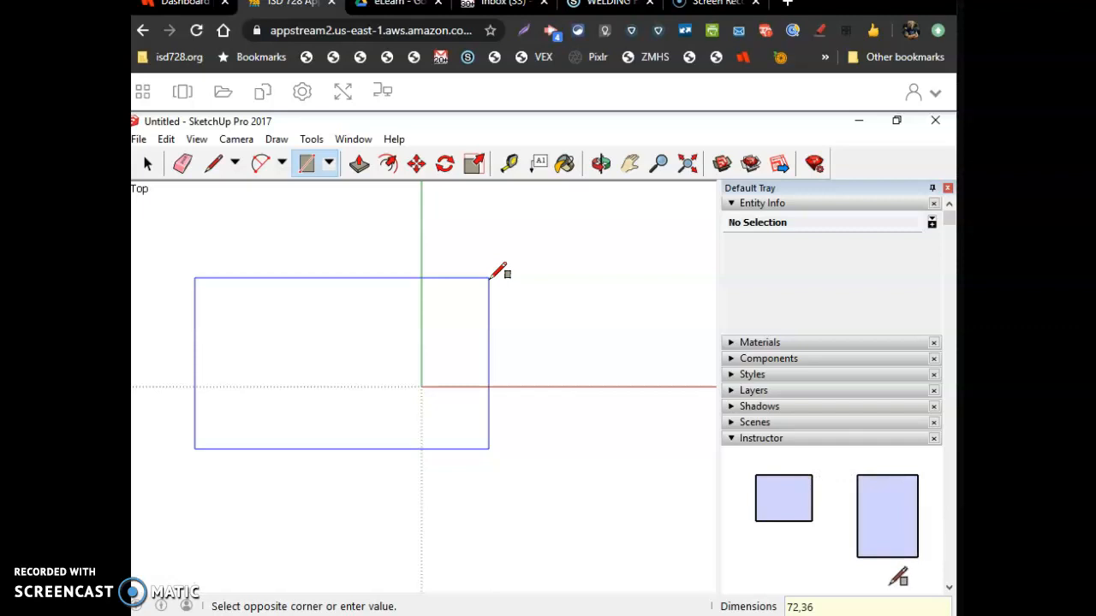
key(Return)
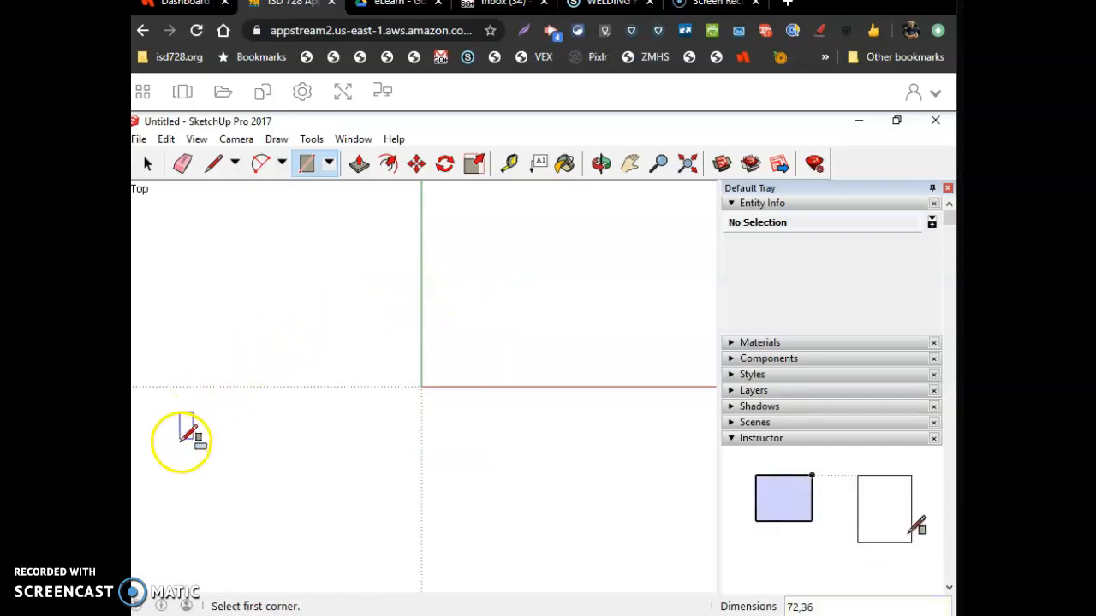
Push/pull the rectangle up to a thickness of 3/8"
scroll(184, 450, up, 8)
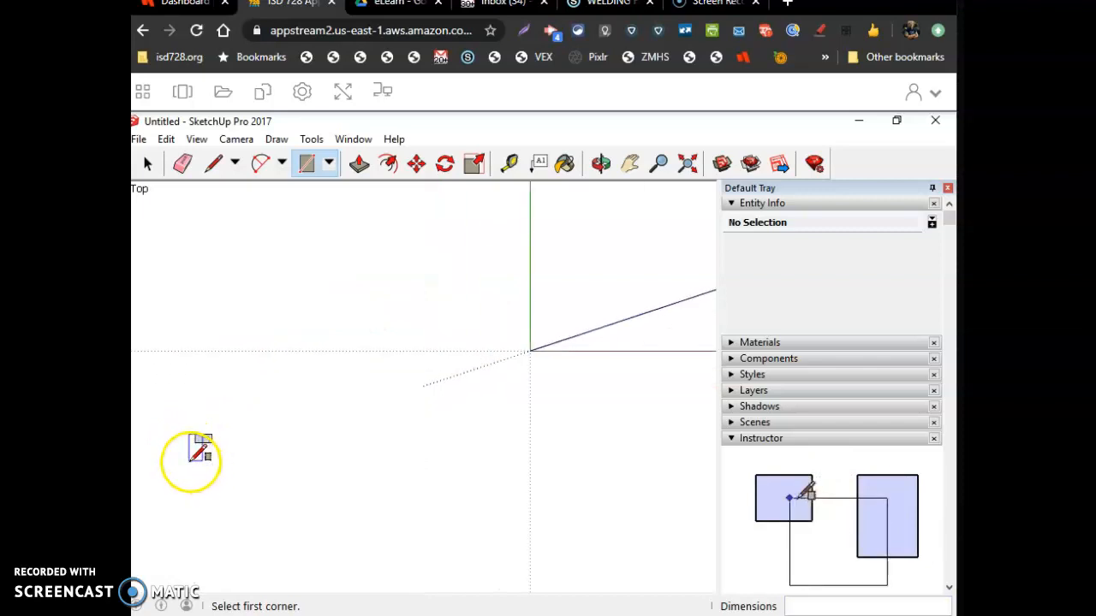
scroll(180, 444, up, 9)
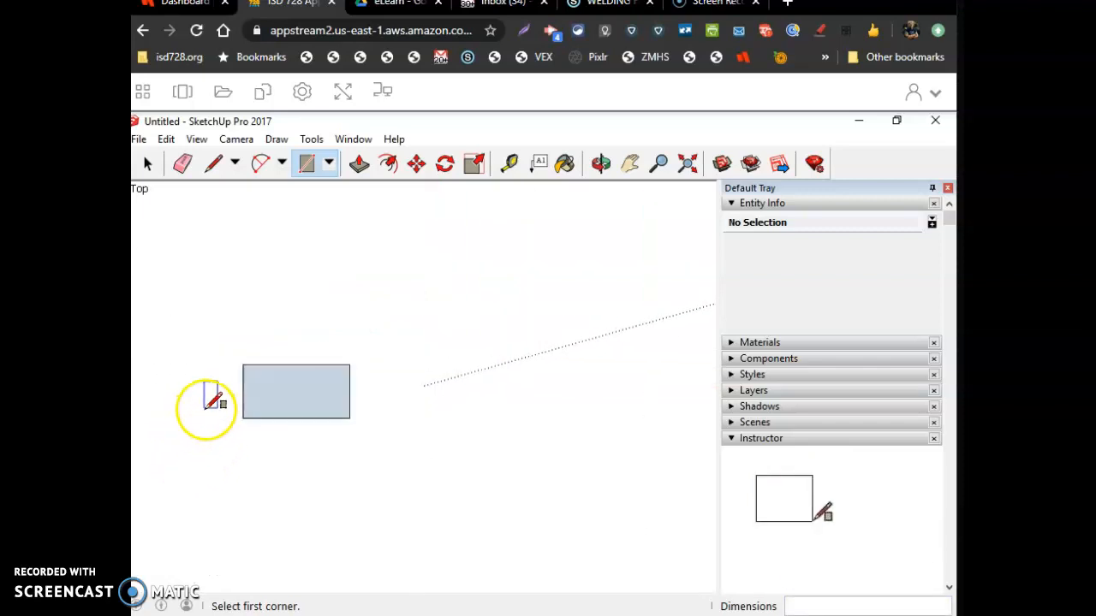
scroll(206, 408, up, 5)
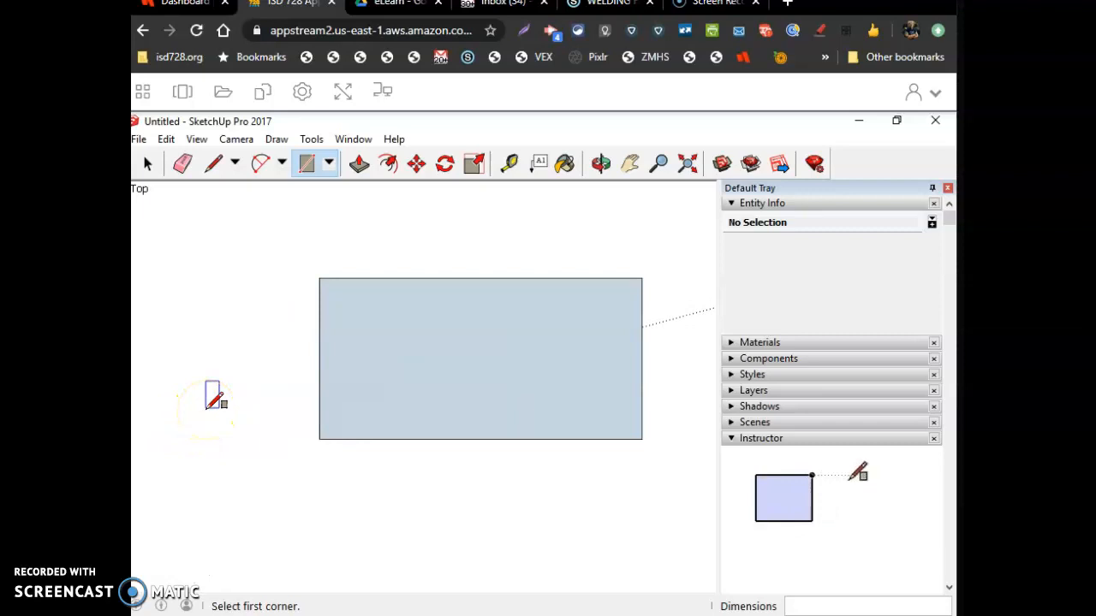
click(601, 164)
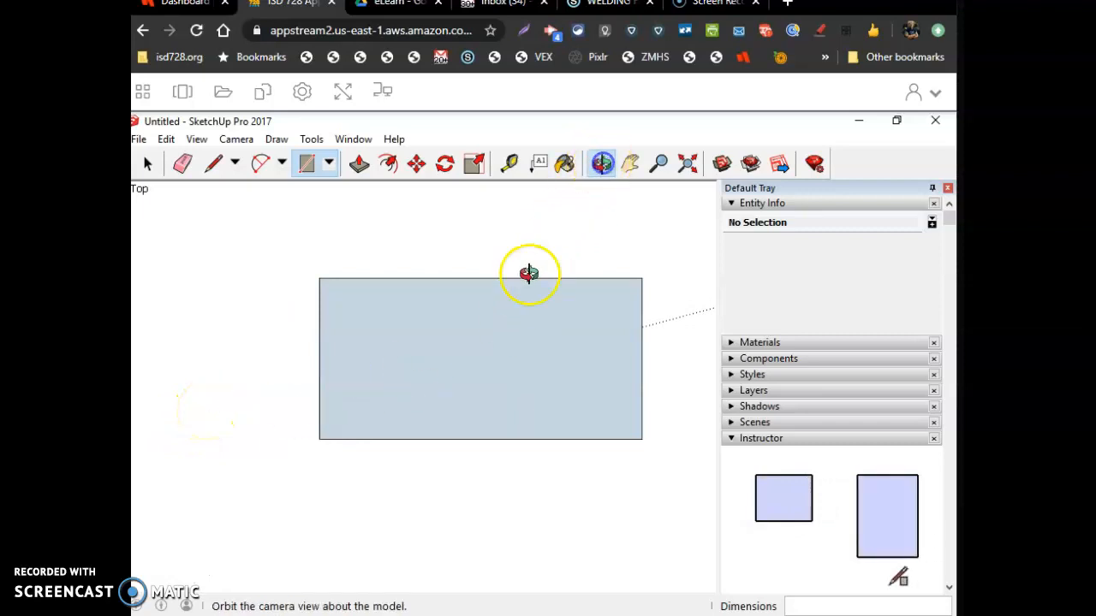
drag(440, 340, 368, 345)
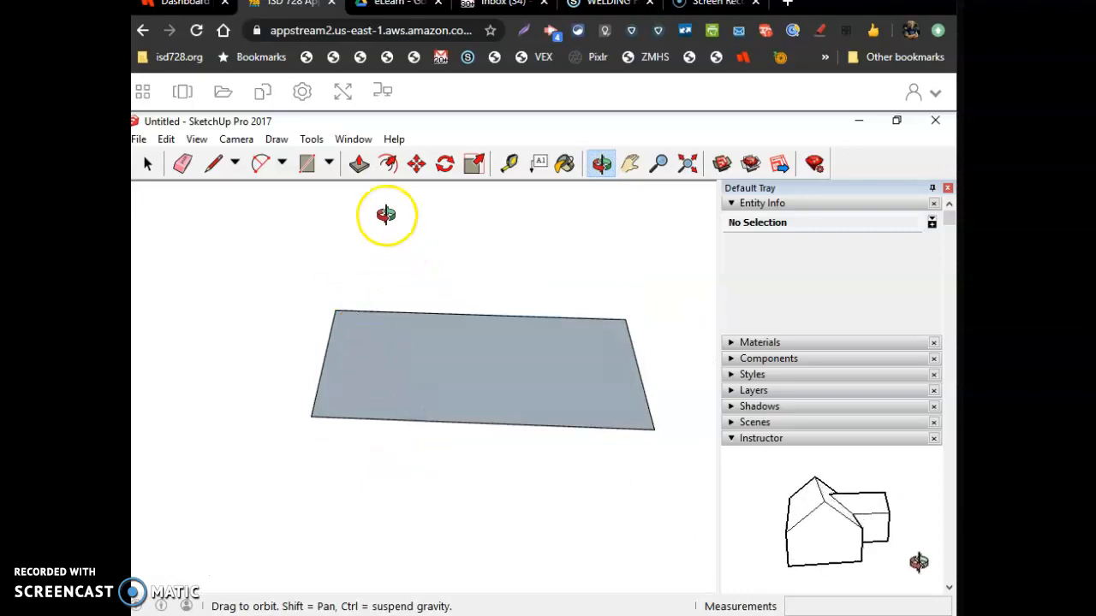
click(358, 165)
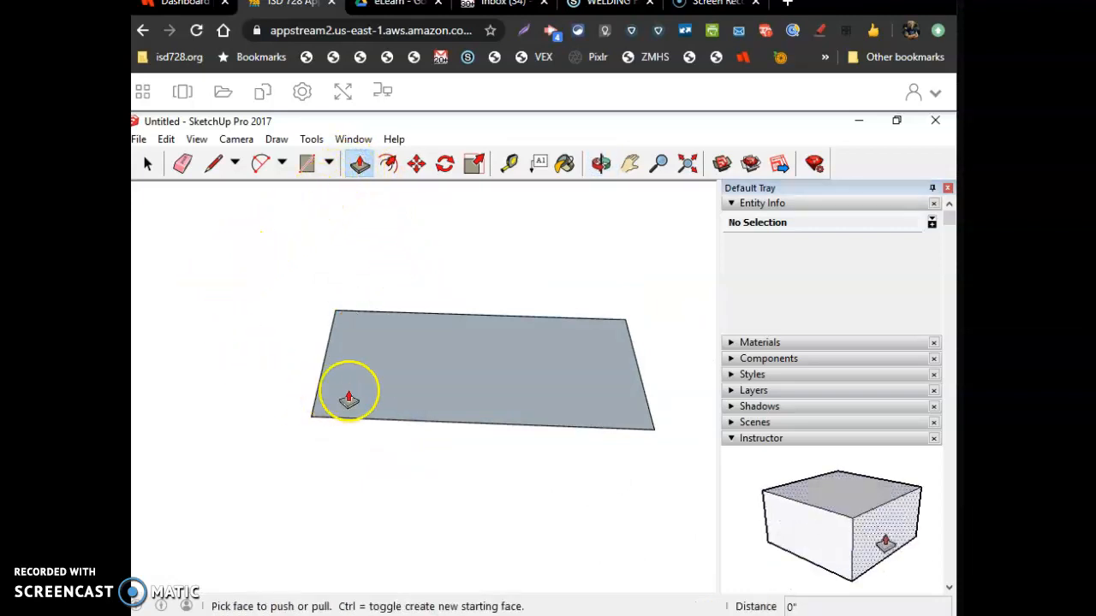
click(422, 374)
click(415, 297)
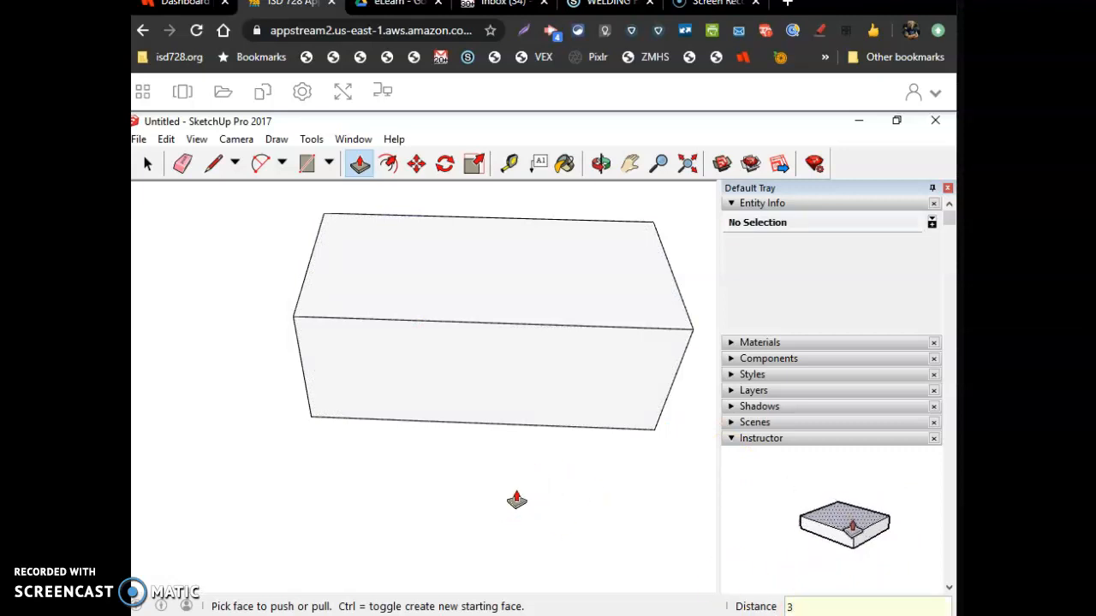
key(Return)
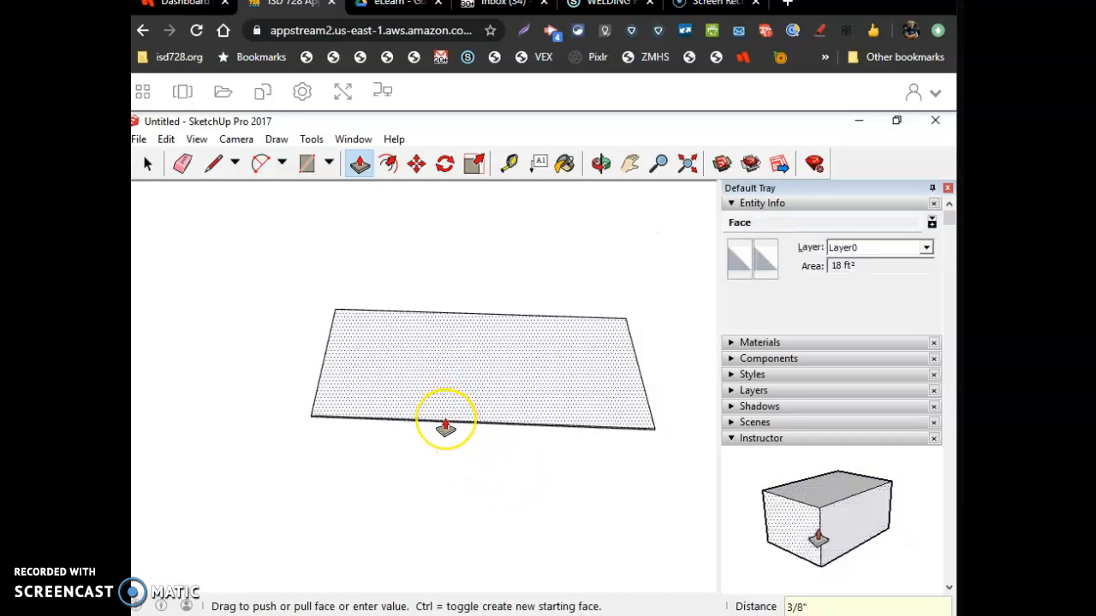
scroll(437, 450, up, 3)
scroll(438, 450, up, 4)
scroll(438, 450, down, 4)
scroll(438, 449, down, 5)
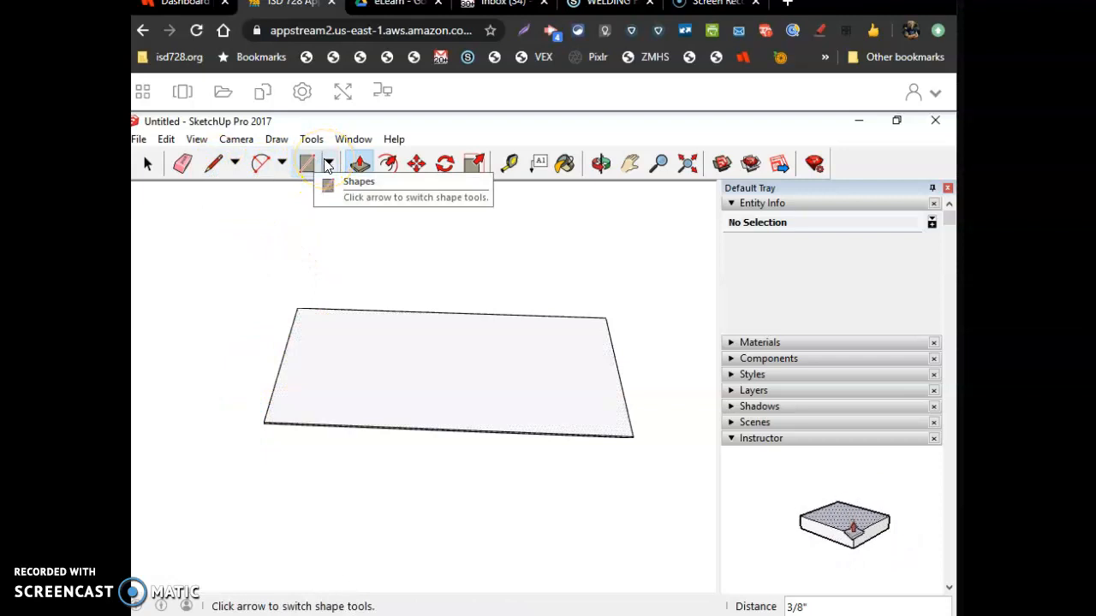
click(360, 164)
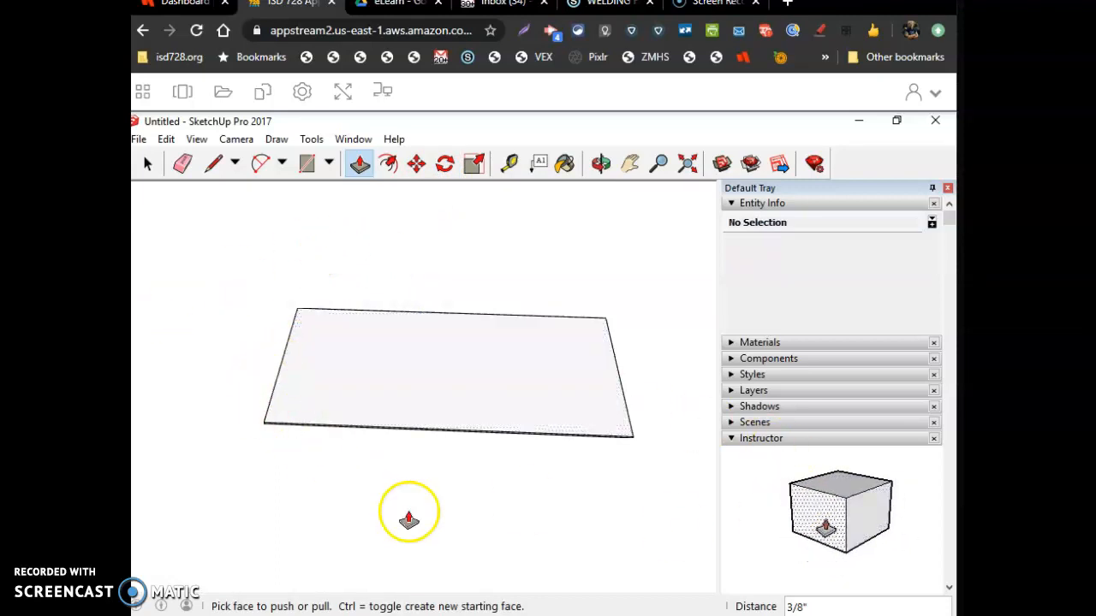
scroll(490, 466, down, 3)
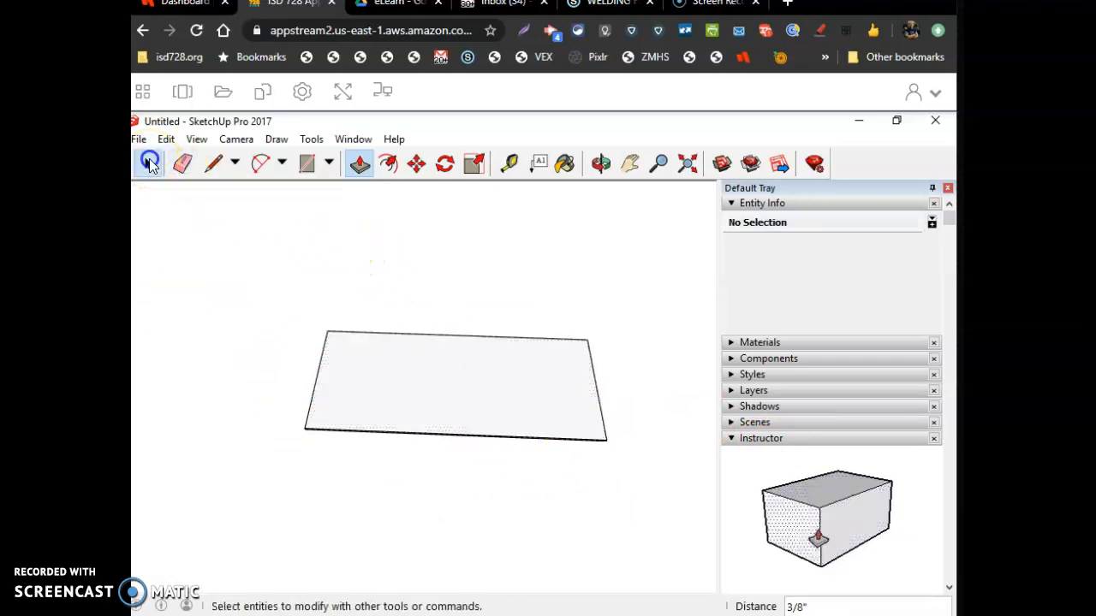
Select the whole board and rotate it 60° about a point on its top face
click(147, 165)
click(189, 224)
drag(204, 247, 660, 474)
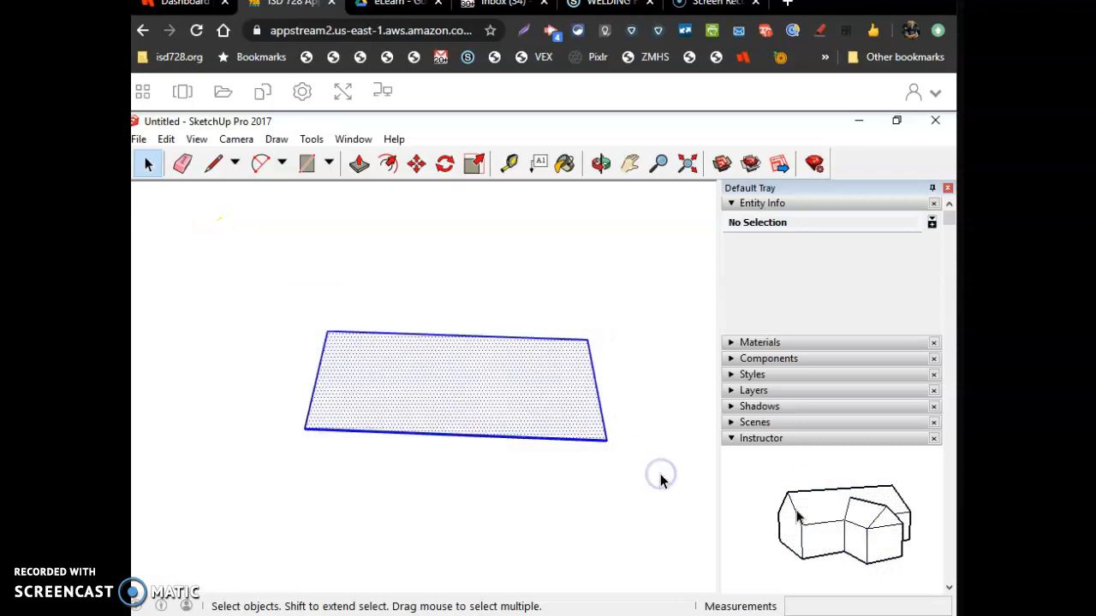
scroll(503, 446, up, 2)
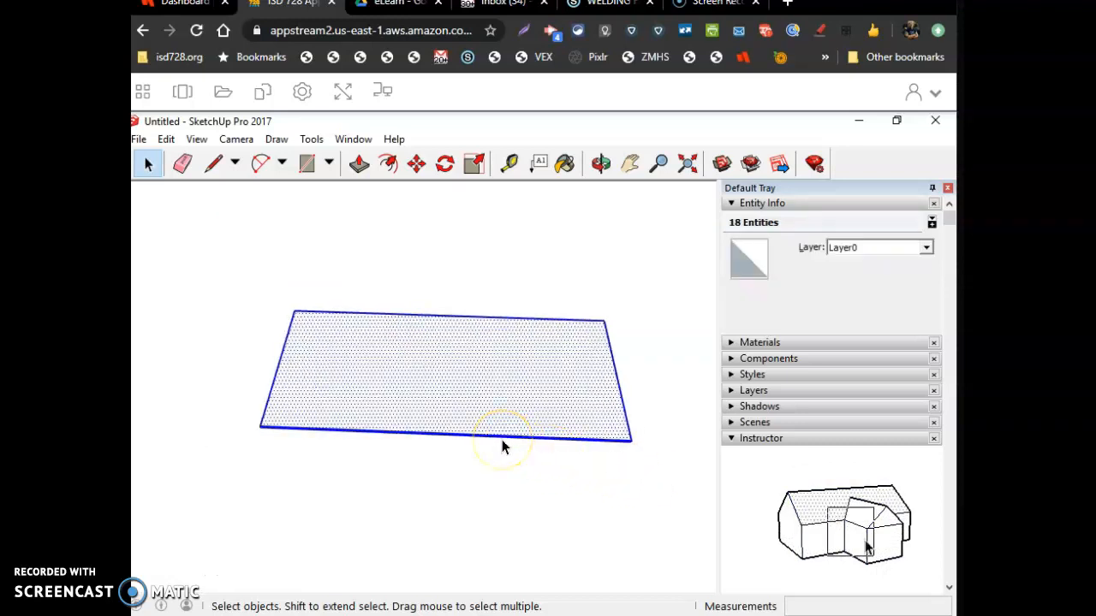
click(446, 167)
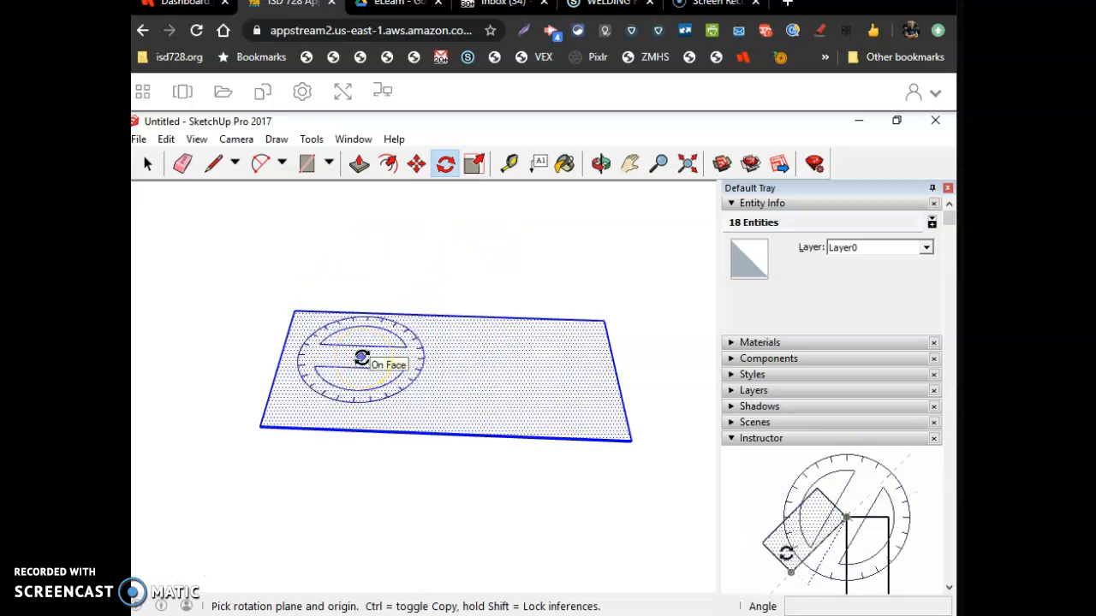
drag(362, 357, 565, 370)
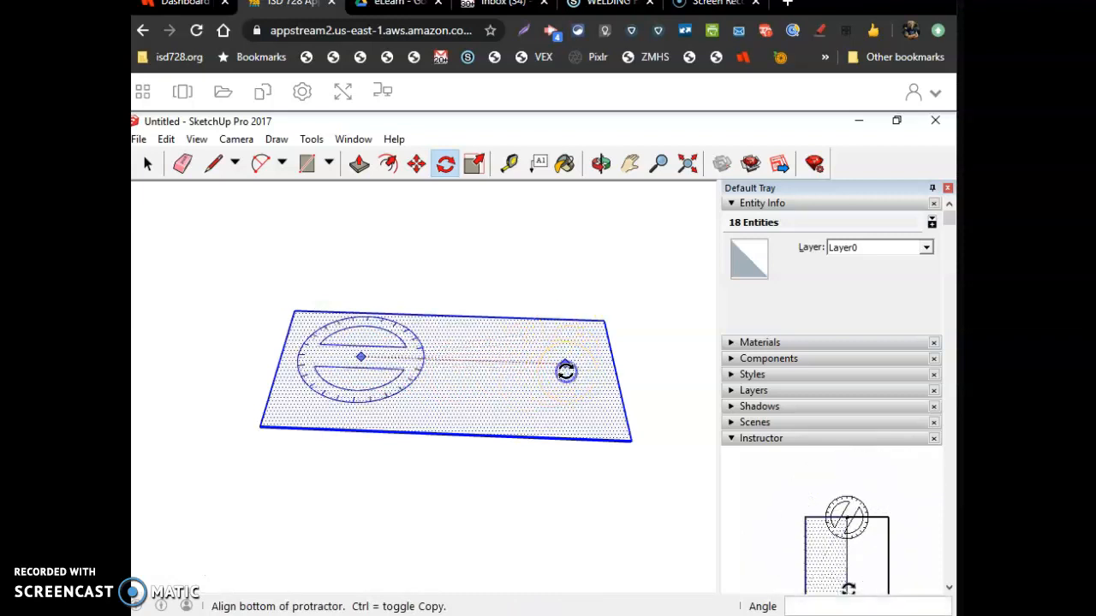
click(565, 370)
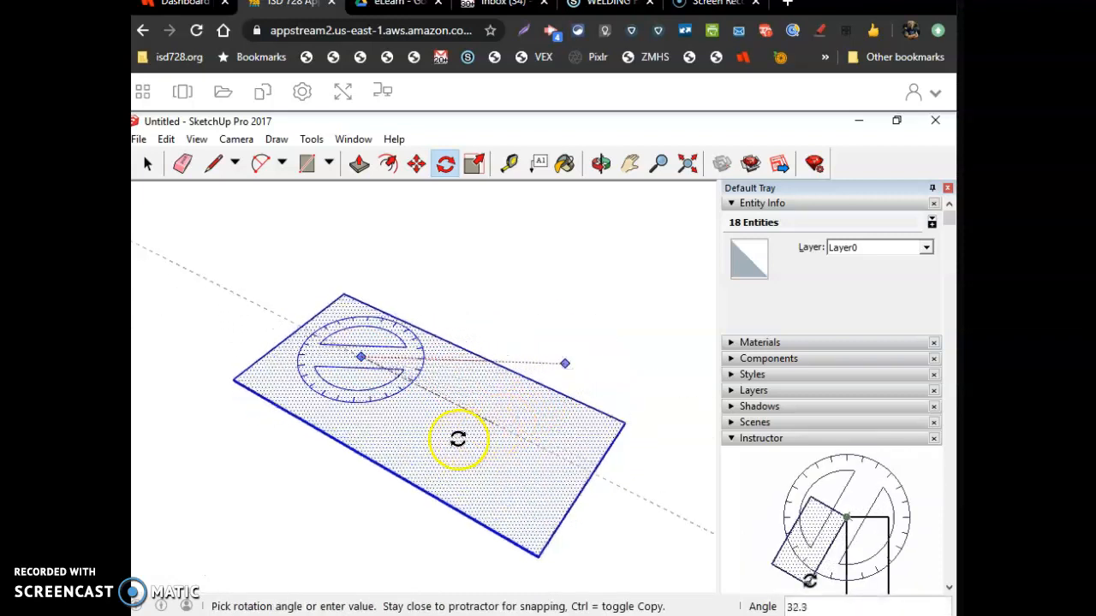
click(420, 451)
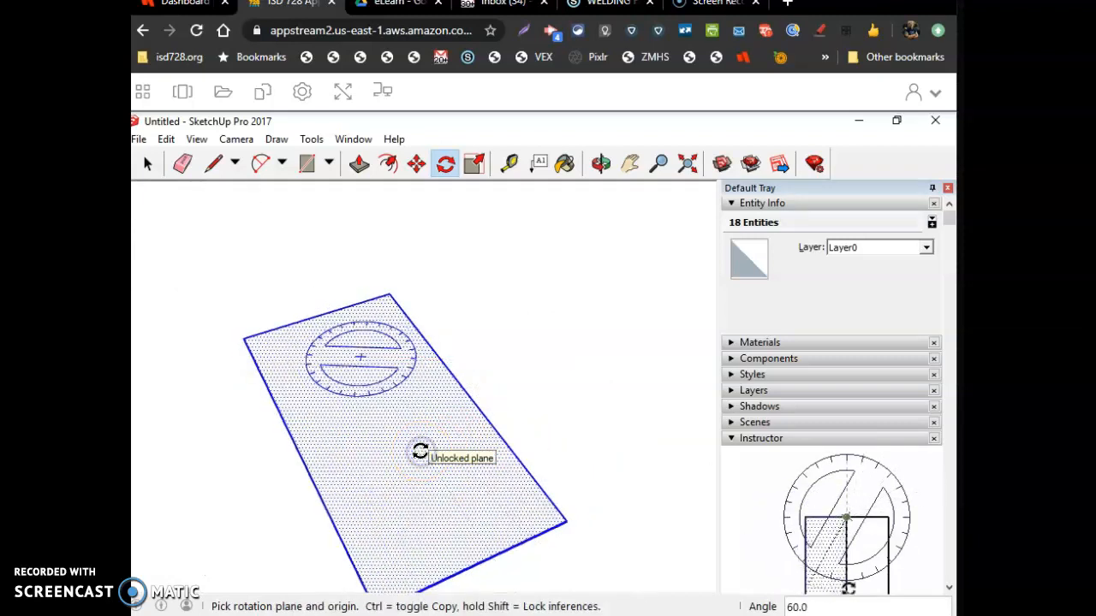
Rotate the board again by about 98.6° around a new center point
click(359, 397)
click(427, 488)
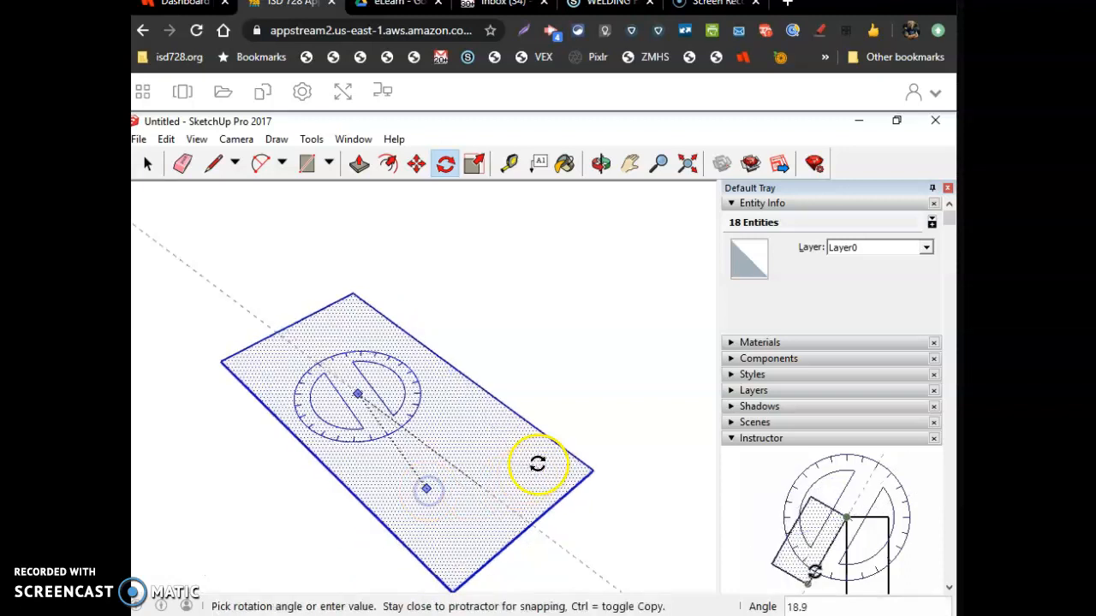
click(555, 283)
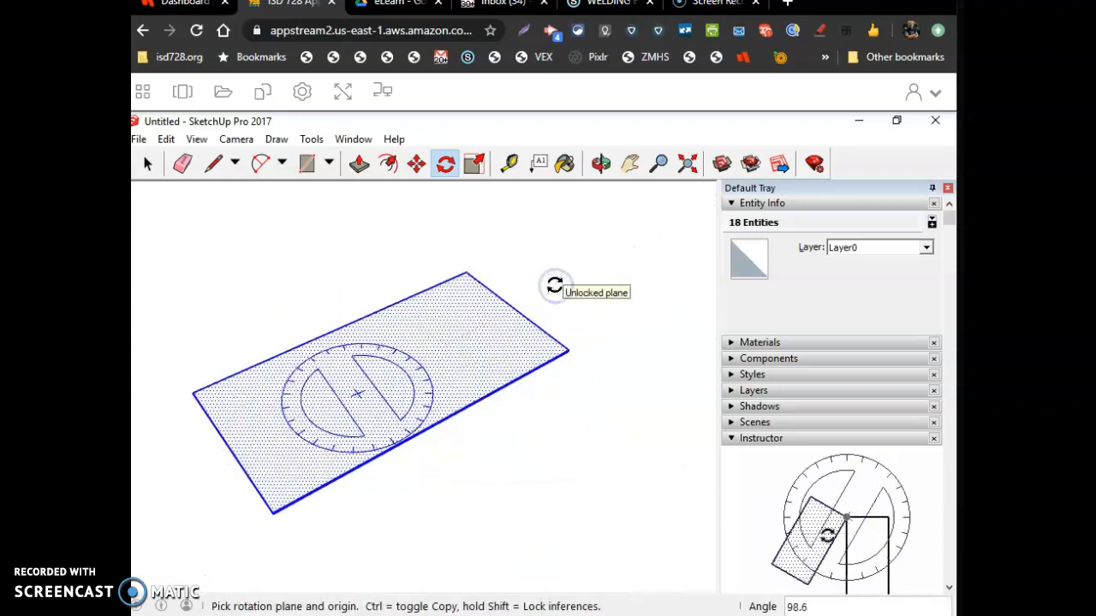
Reselect the board with selection boxes and rotate it 60° about a point on its face
click(148, 164)
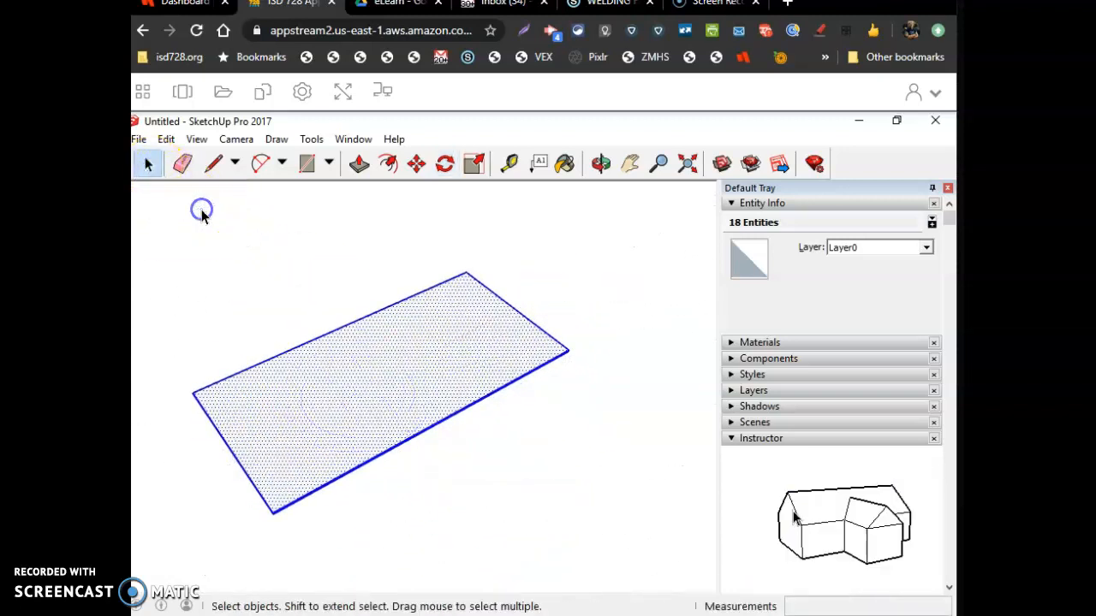
click(212, 214)
drag(212, 214, 230, 291)
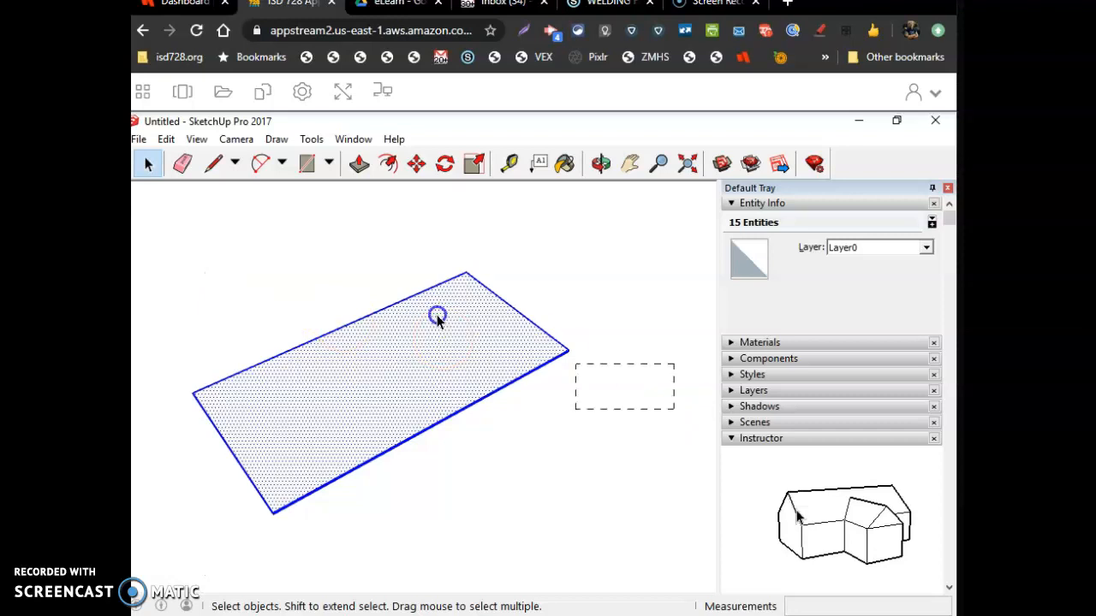
drag(286, 257, 277, 249)
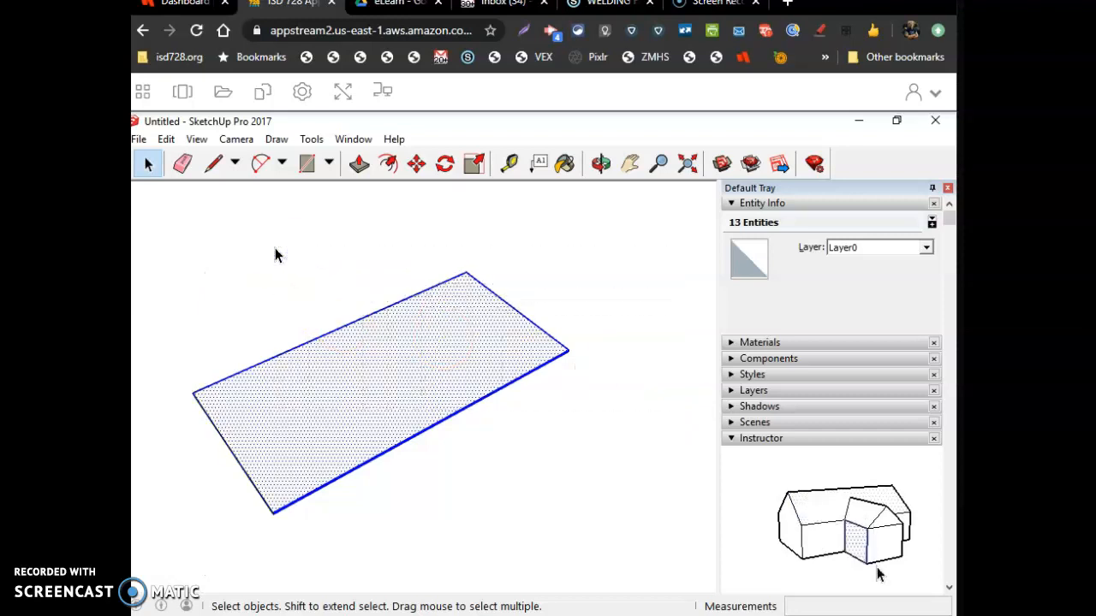
click(445, 164)
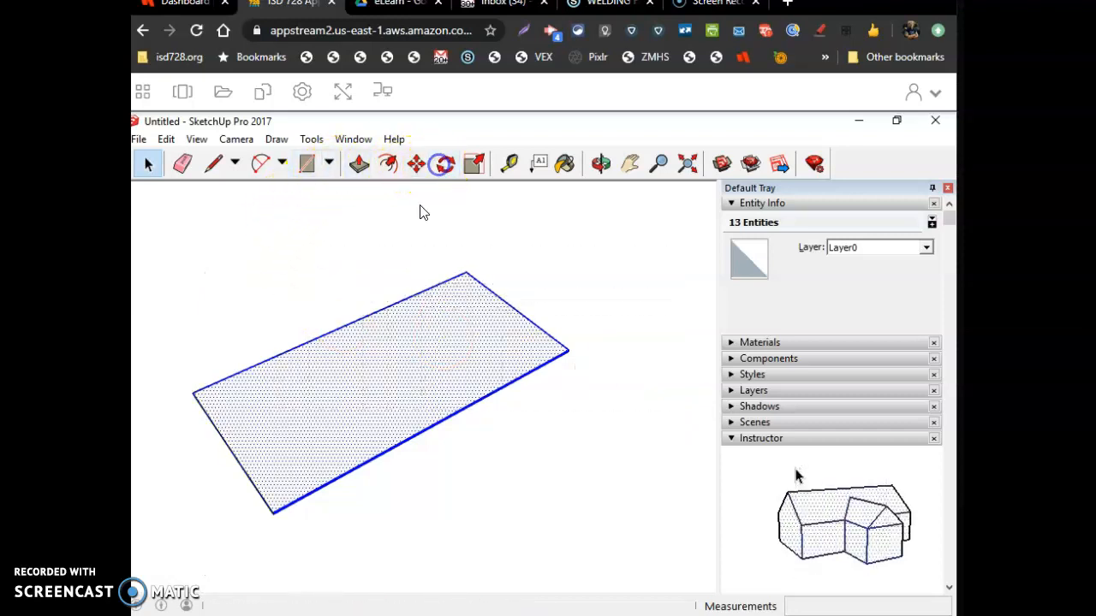
click(333, 402)
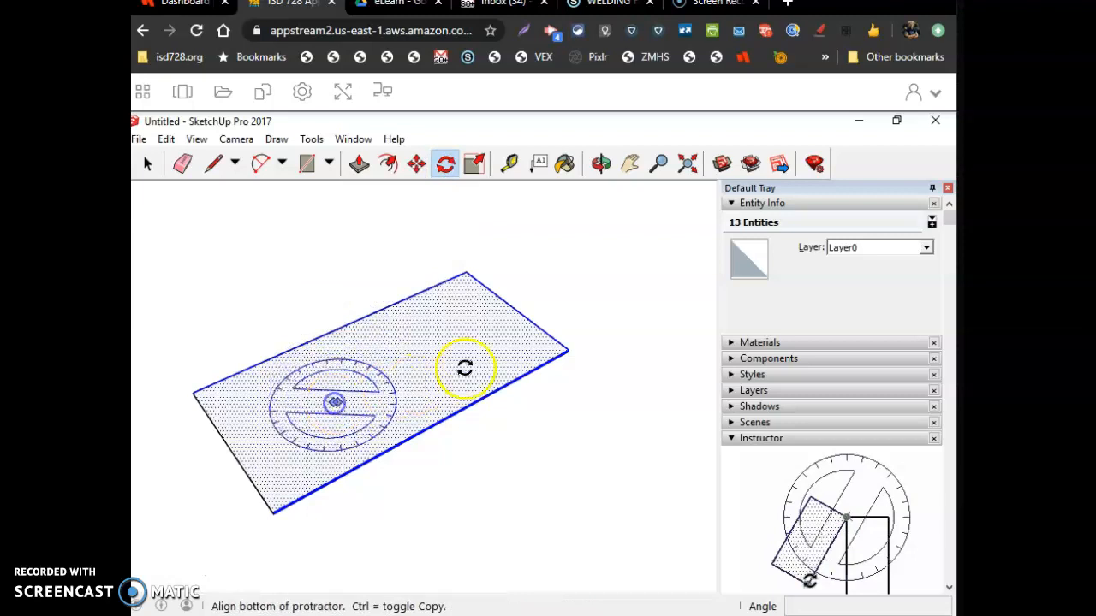
click(500, 332)
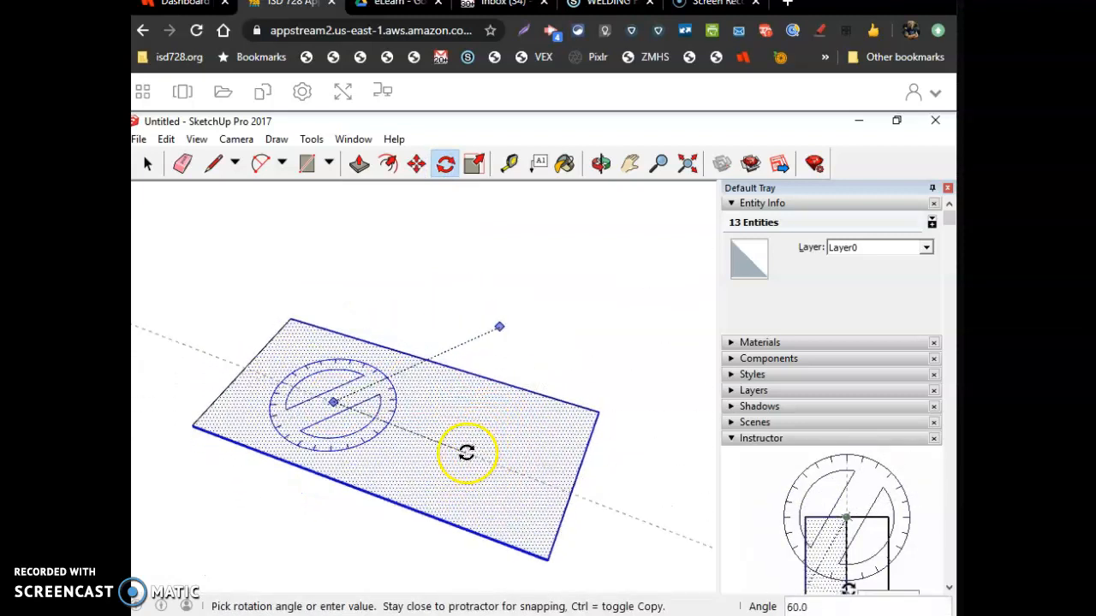
click(467, 453)
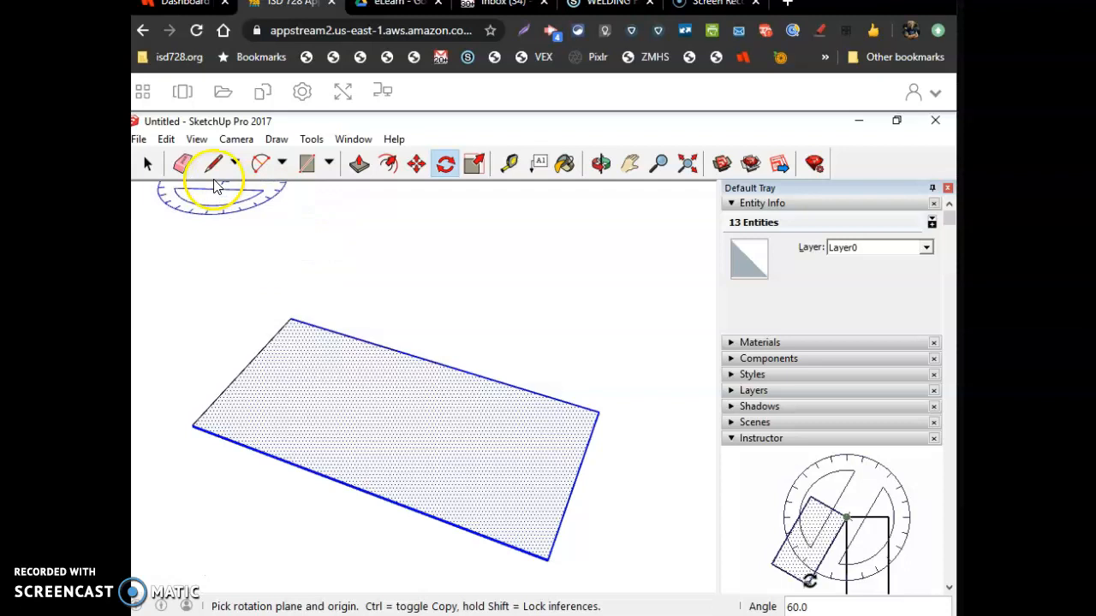
Box-select the board's edges and rotate them 48° about a point on the face
click(147, 163)
click(210, 266)
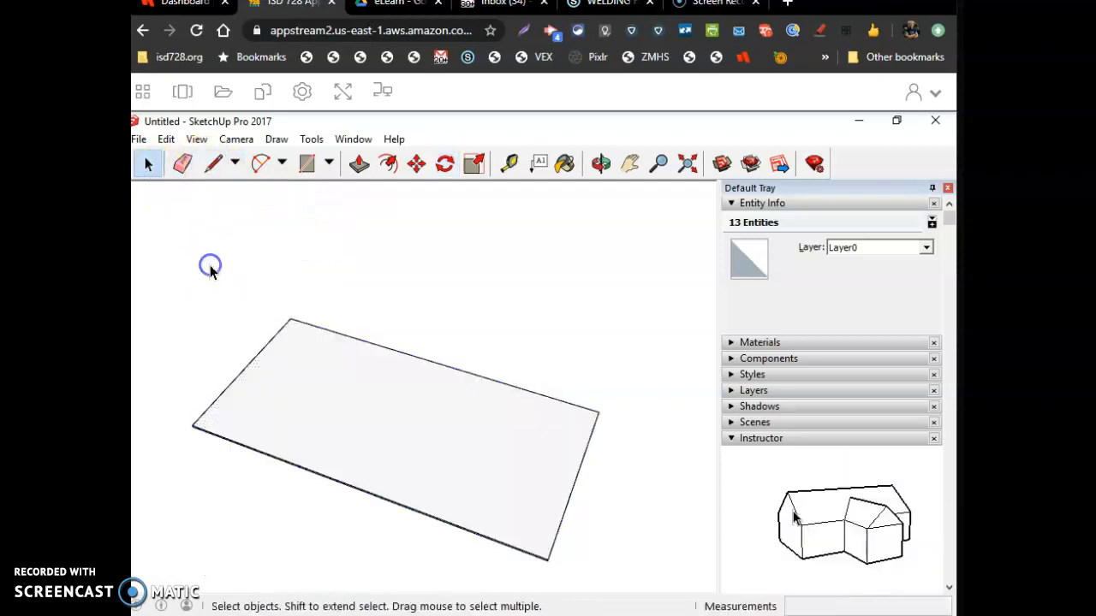
click(213, 163)
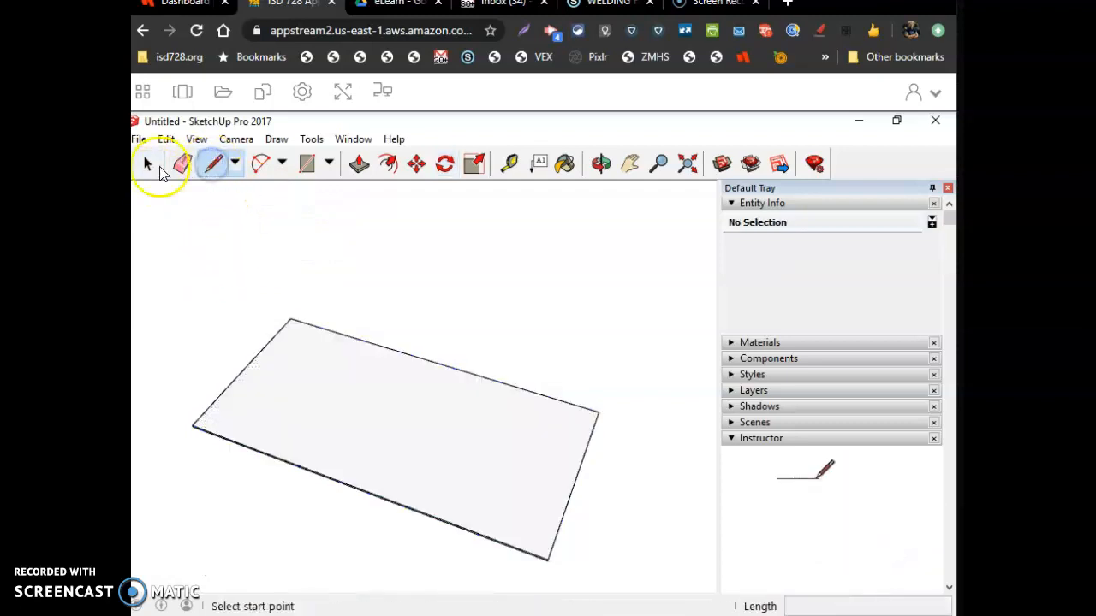
key(space)
drag(625, 471, 571, 370)
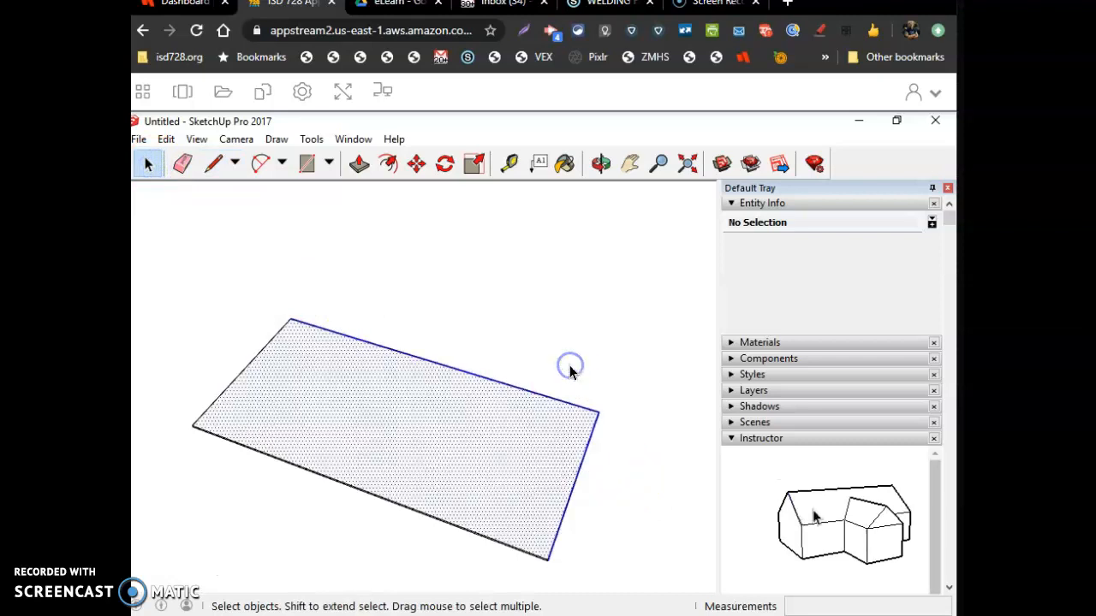
click(443, 166)
click(351, 413)
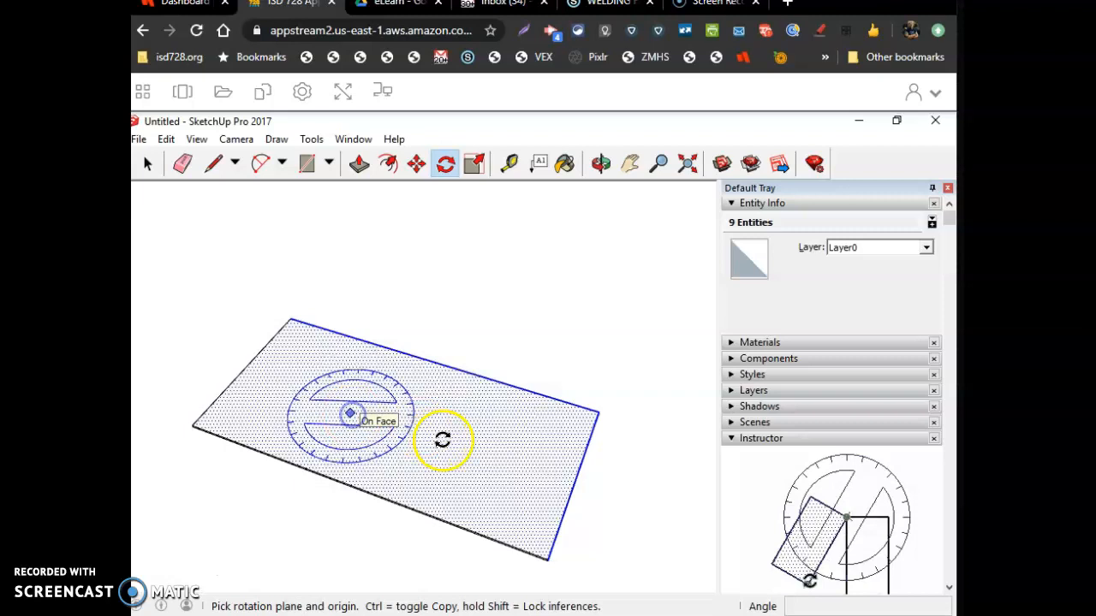
click(461, 454)
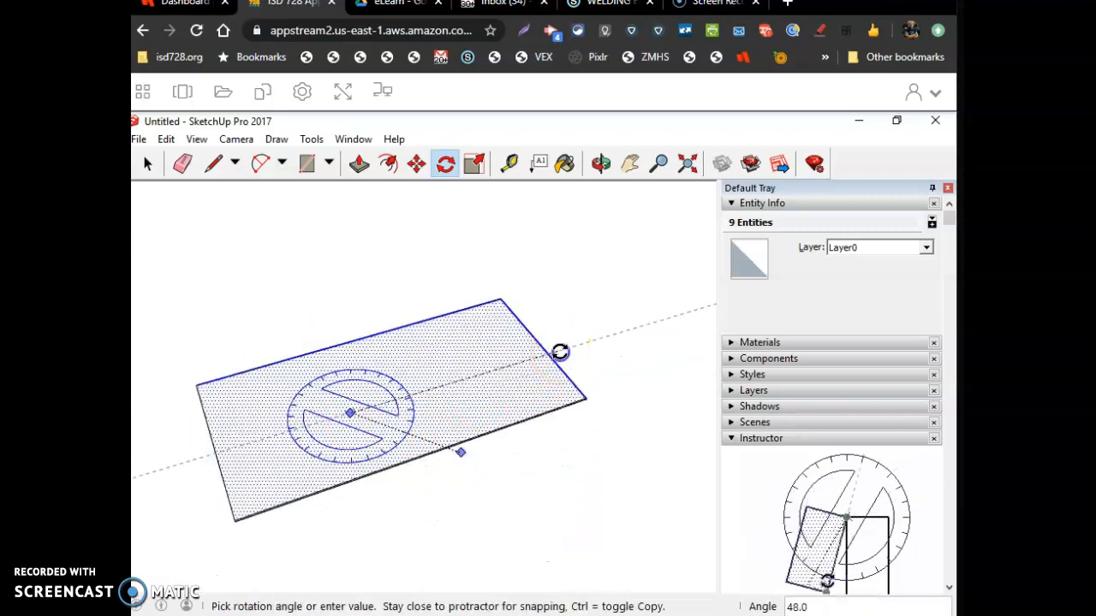
click(560, 352)
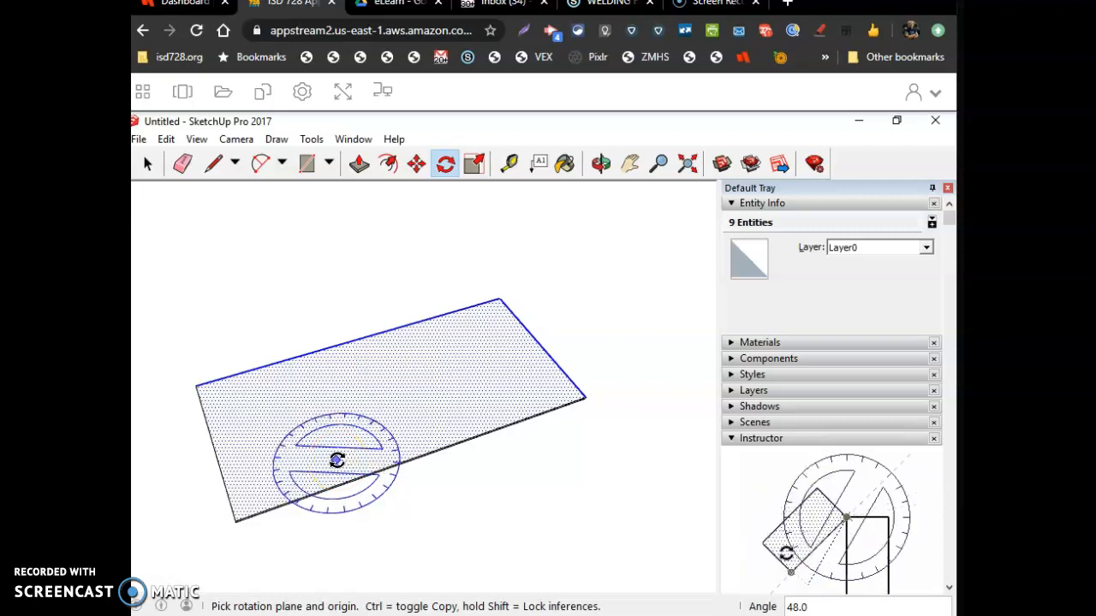
Save the model as Untitled in the Google Drive > My Drive > eLearn folder
click(141, 141)
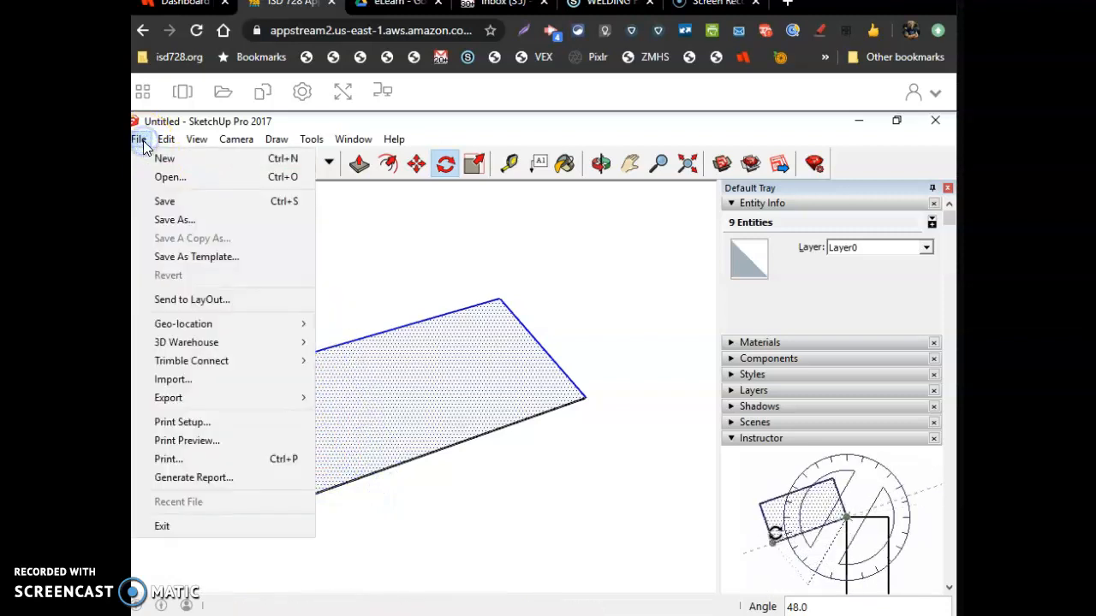
click(190, 219)
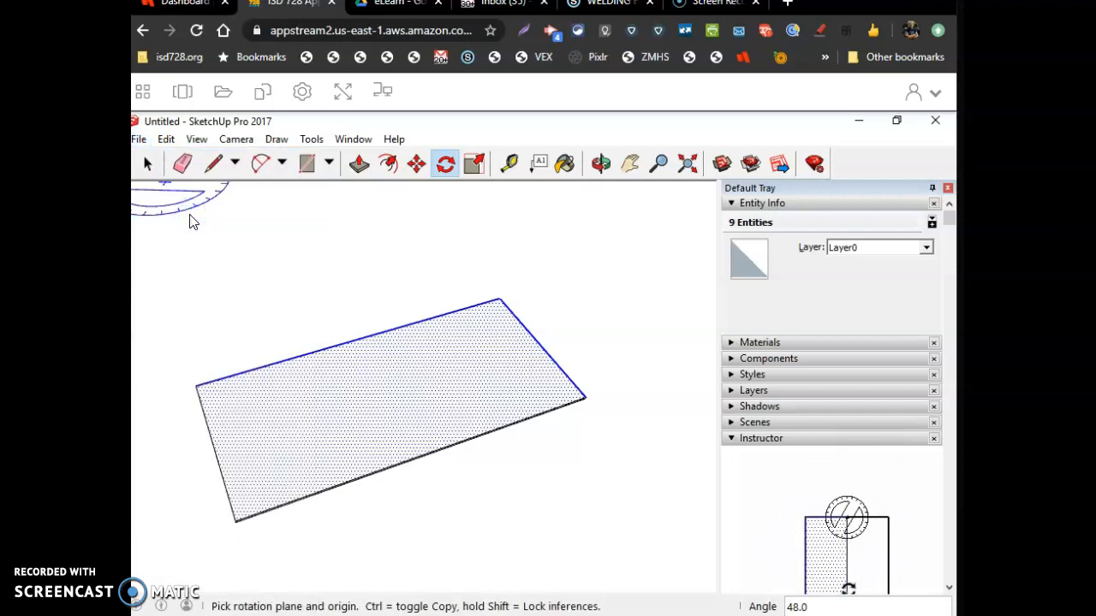
click(223, 261)
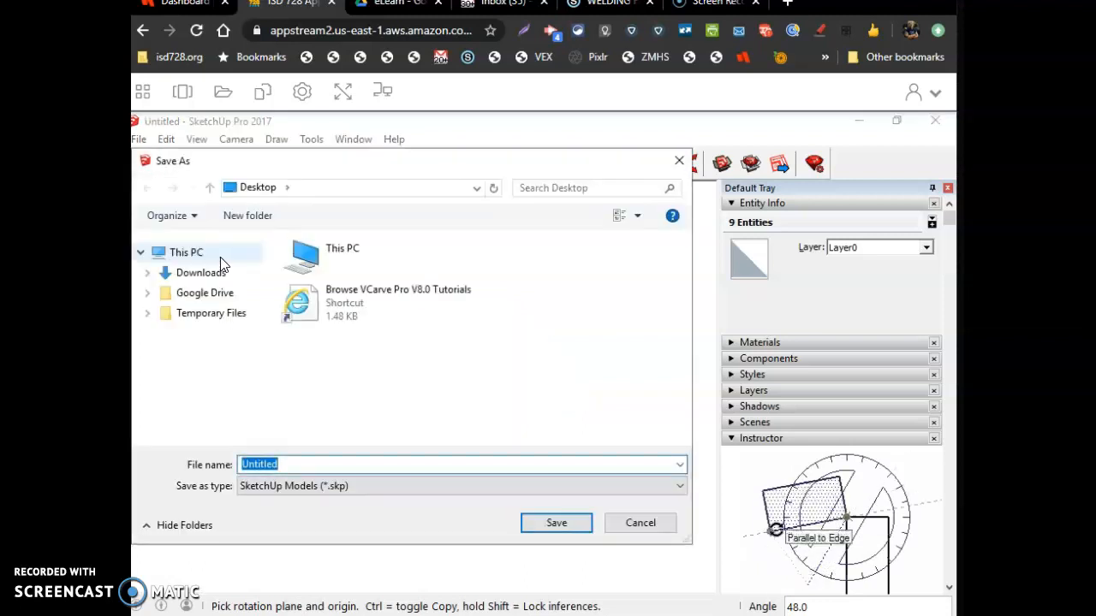
click(199, 296)
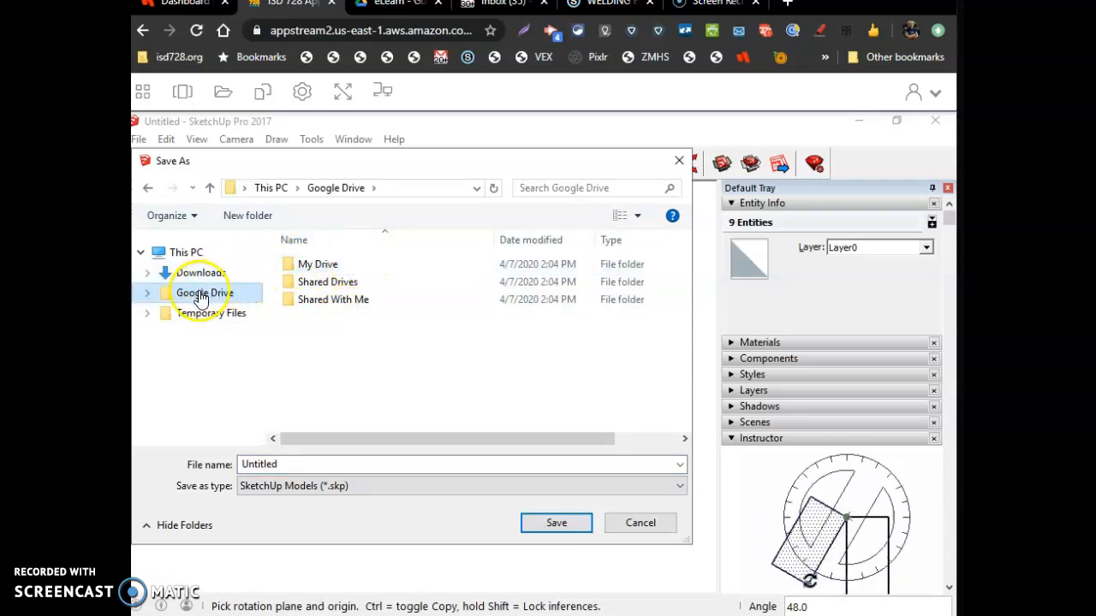
click(317, 265)
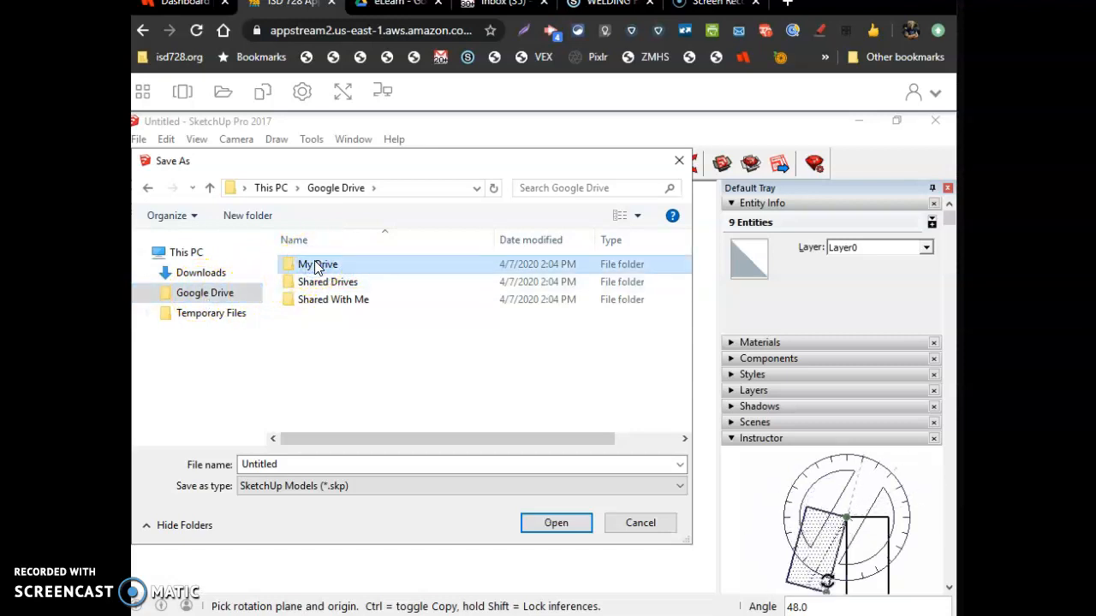
double_click(317, 266)
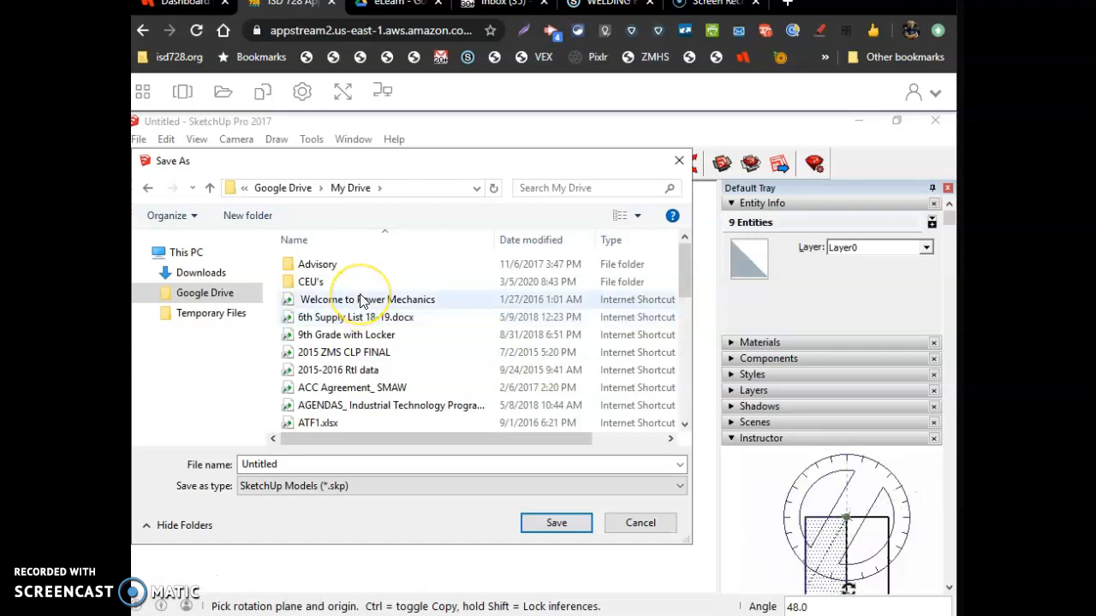
scroll(443, 331, down, 5)
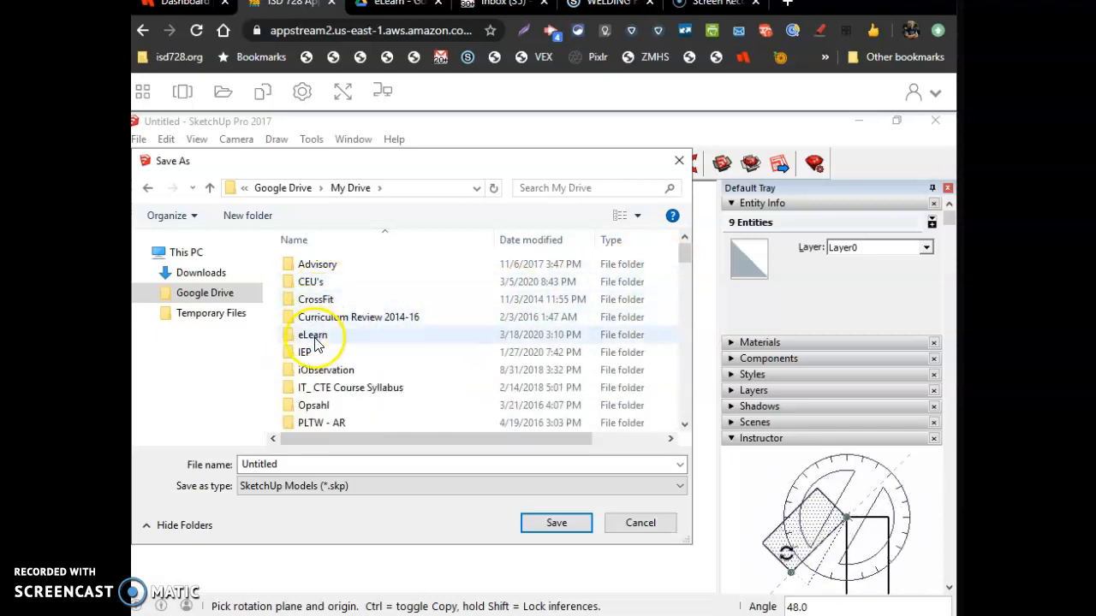
click(316, 337)
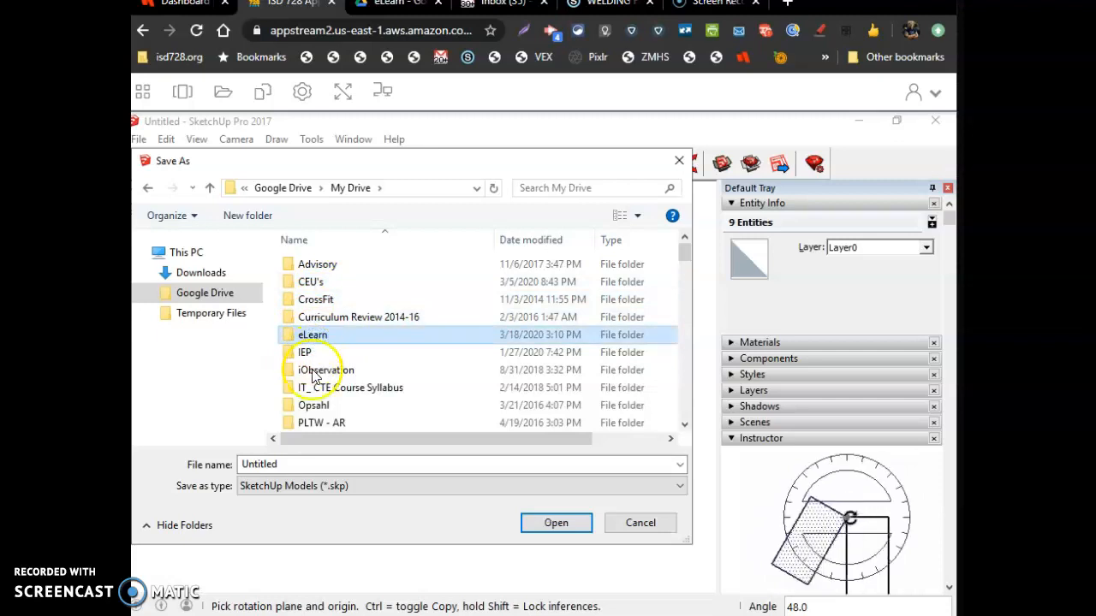
click(553, 524)
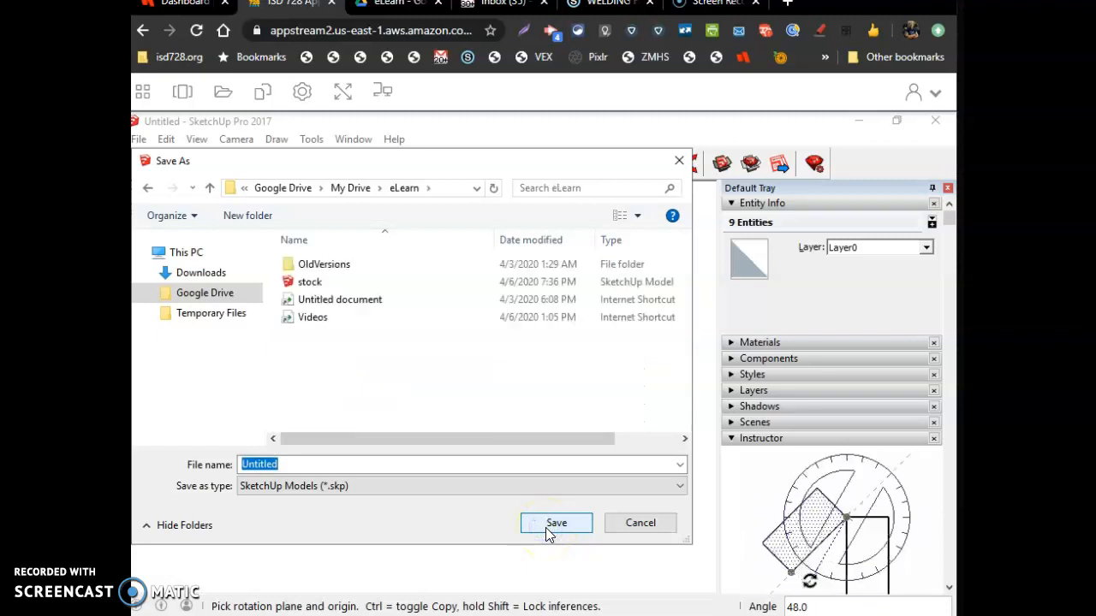
click(555, 523)
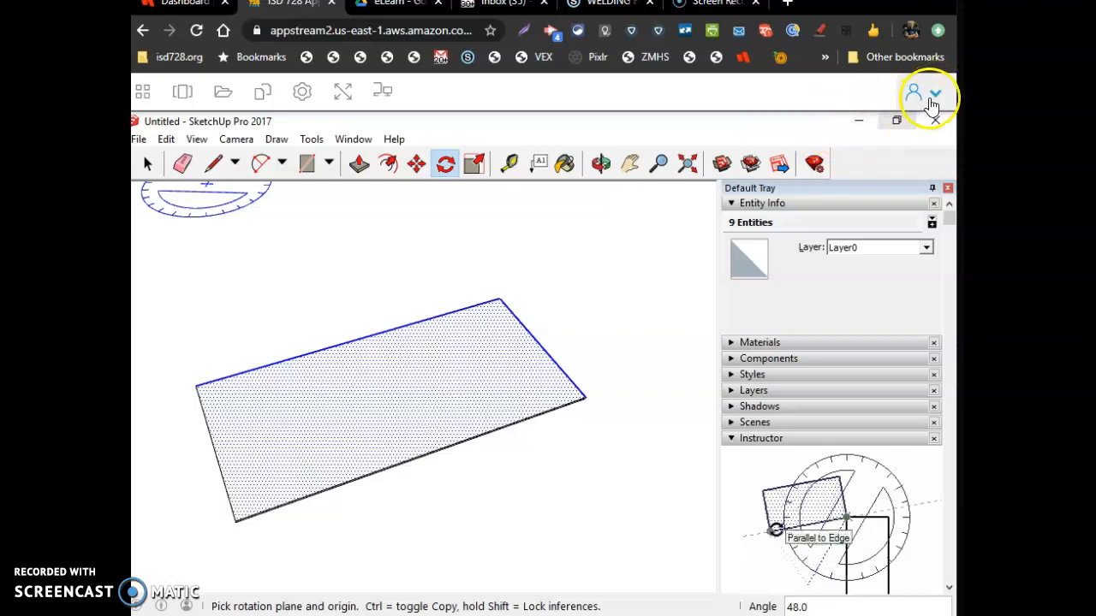
End the AppStream session and open Industrial Tech AWS Lab Apps from the dashboard
click(917, 133)
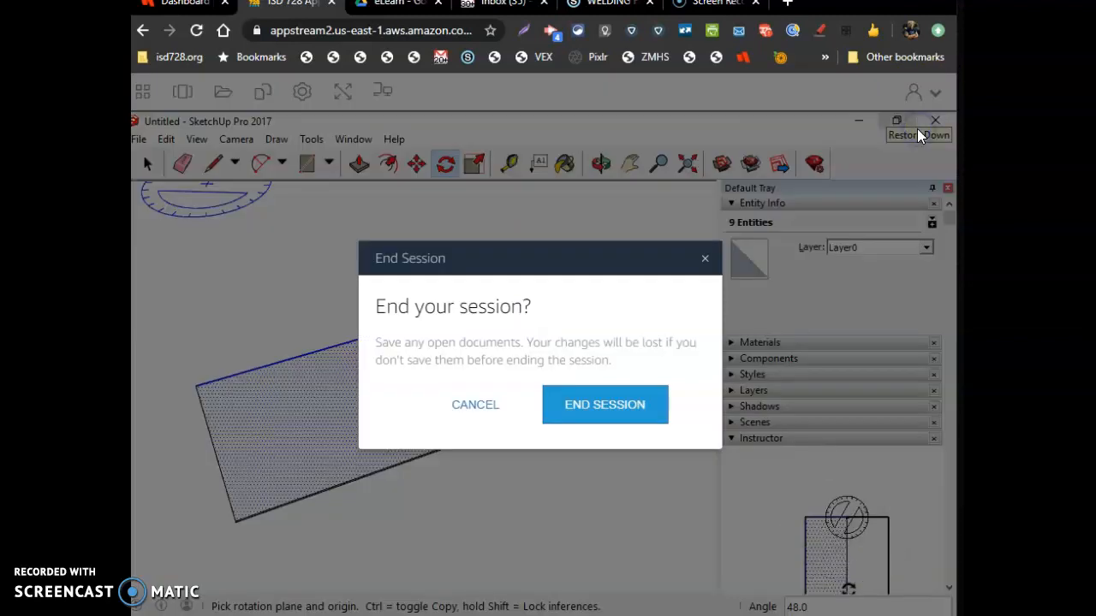
click(602, 413)
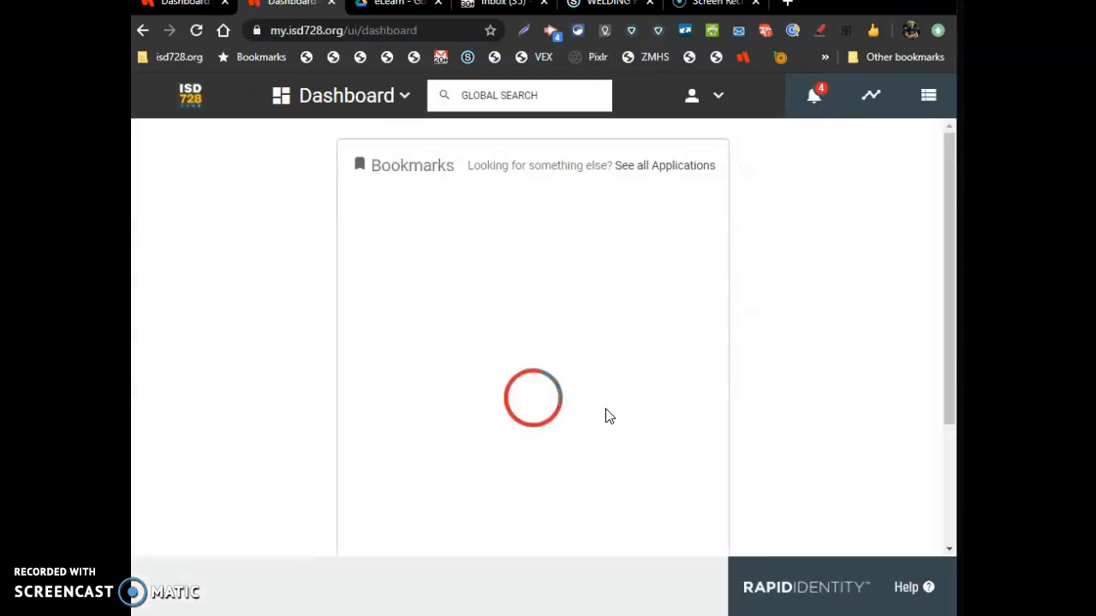
click(405, 428)
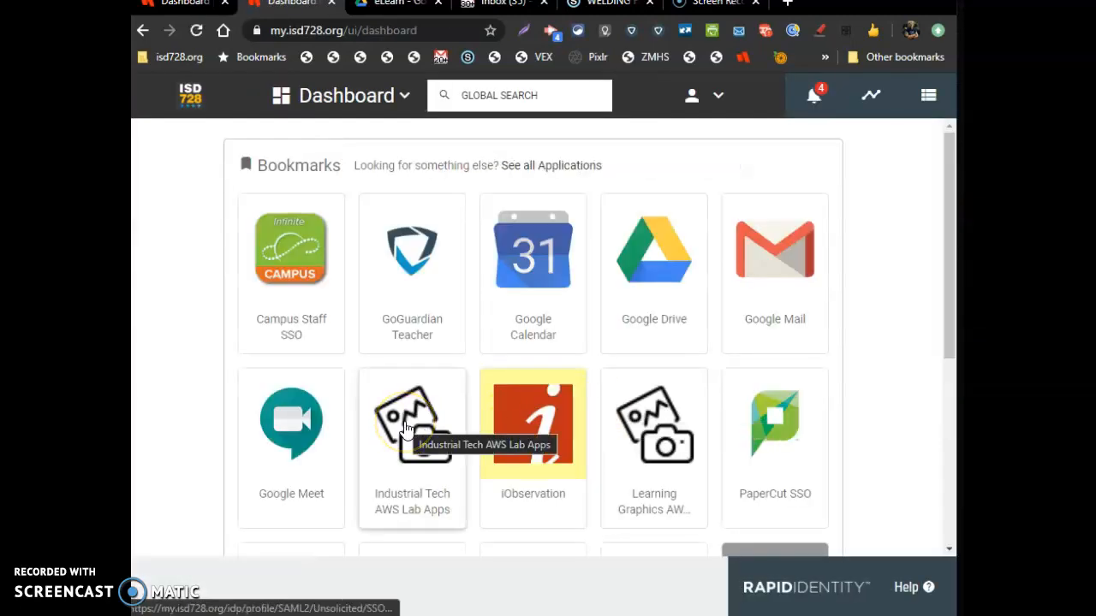